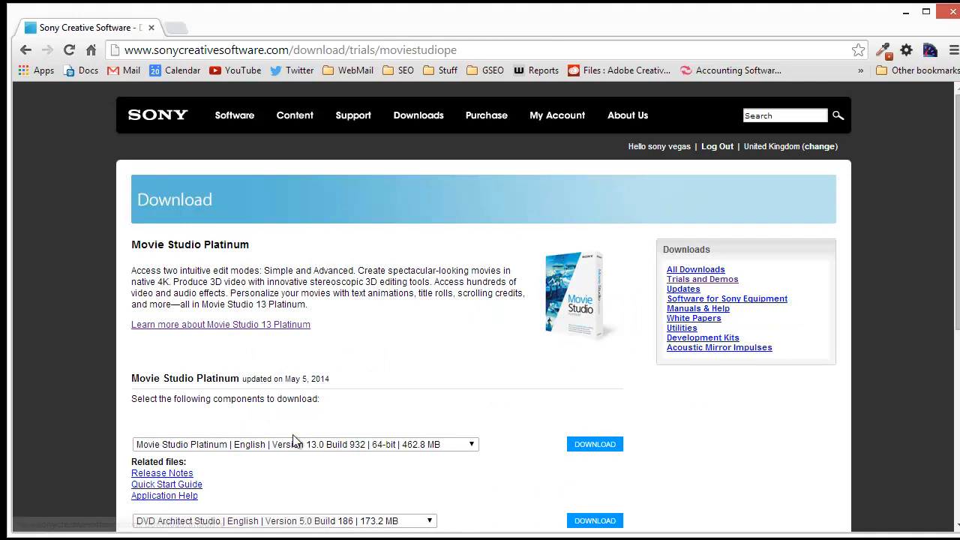
- Check the language and 32-bit or 64-bit versions offered for the Movie Studio Platinum download
{"action": "left_click", "coordinate": [295, 447]}
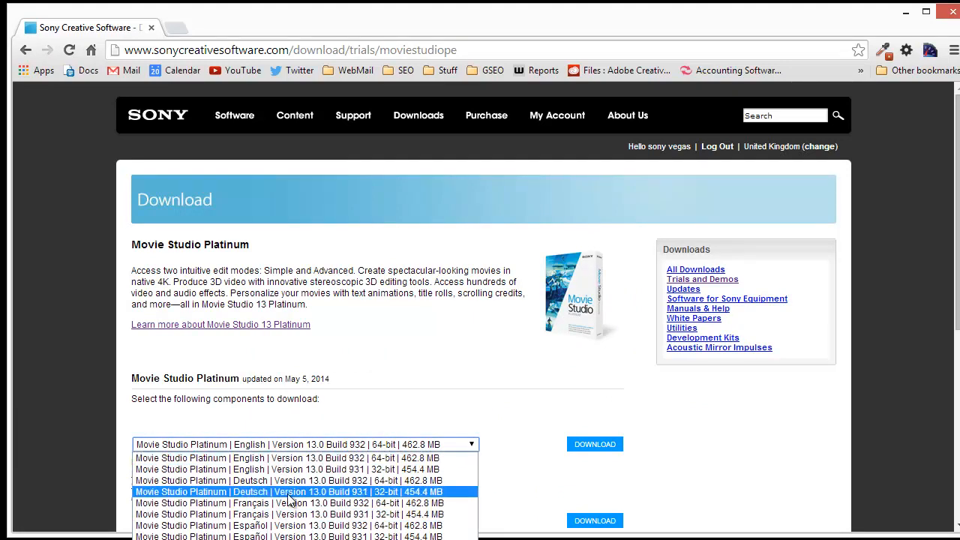
{"action": "left_click", "coordinate": [438, 400]}
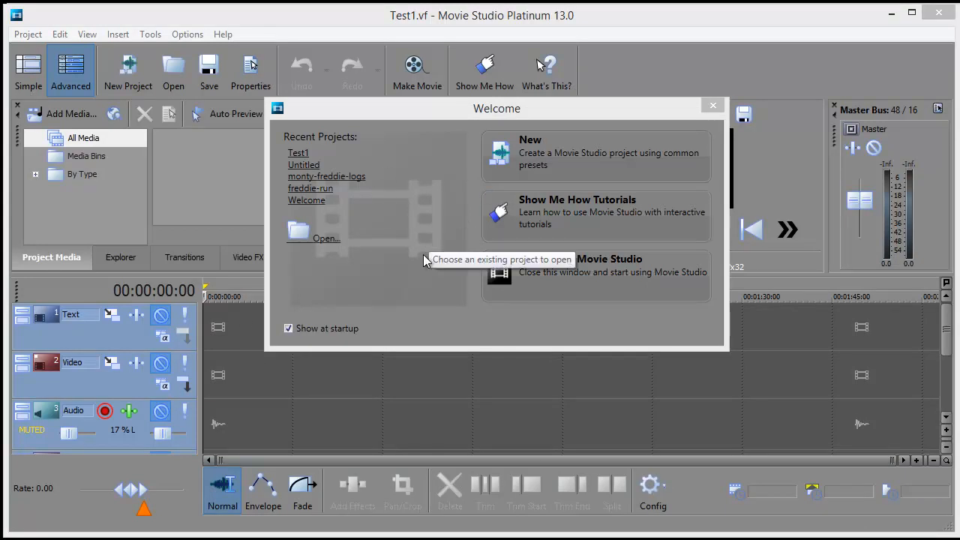
- In Movie Studio Platinum, create a new project named Test2 using the HDV 1280x720-30p preset
{"action": "left_click", "coordinate": [532, 147]}
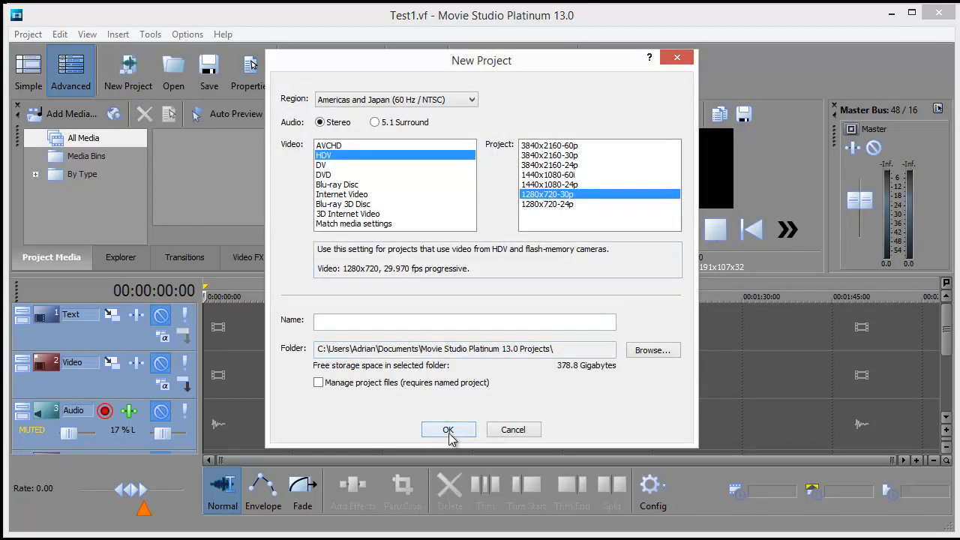
{"action": "left_click", "coordinate": [360, 323]}
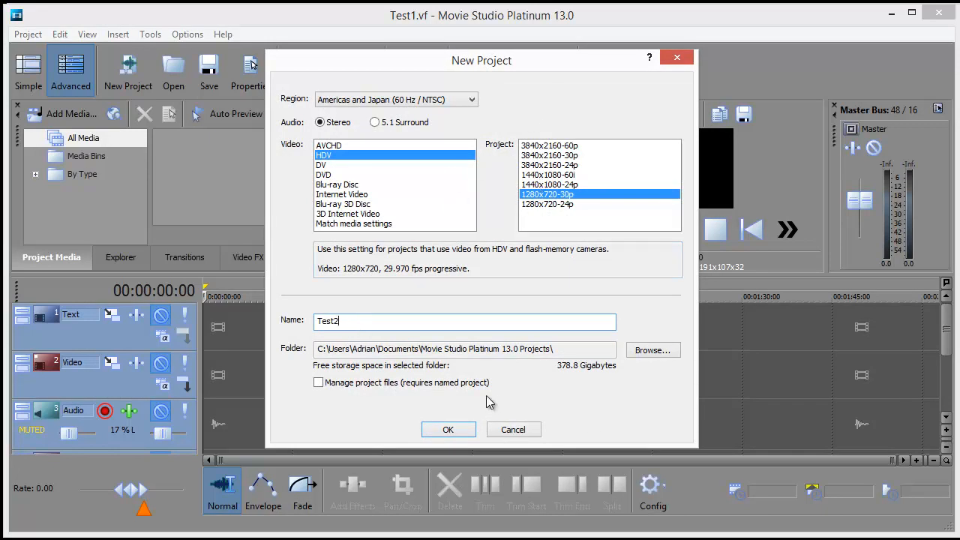
{"action": "left_click", "coordinate": [448, 430]}
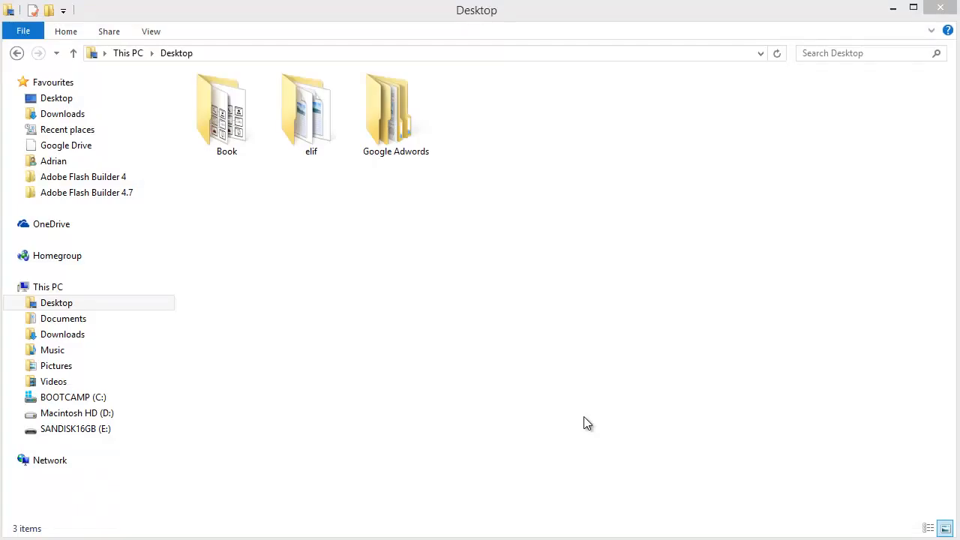
- In File Explorer, create a new folder named Test2 inside the Videos folder
{"action": "left_click", "coordinate": [60, 384]}
{"action": "right_click", "coordinate": [297, 240]}
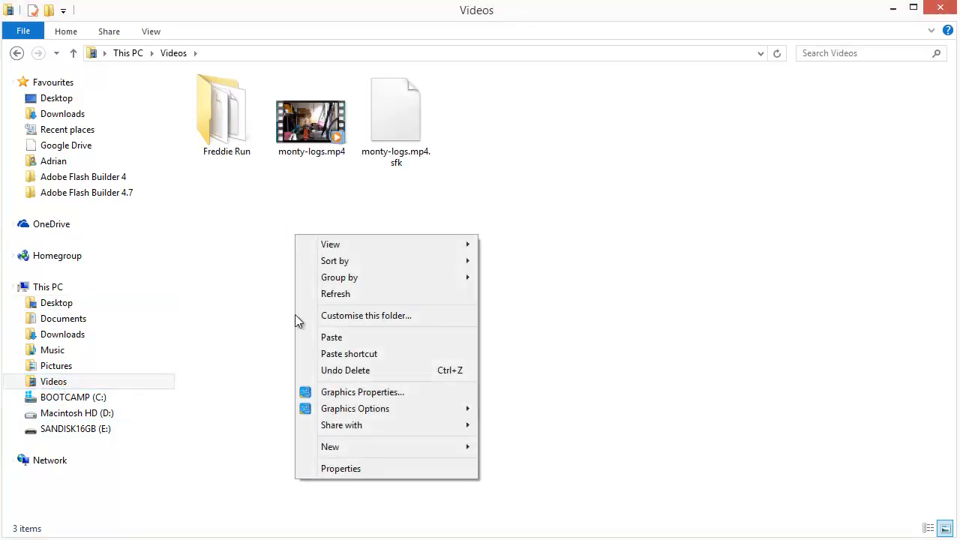
{"action": "mouse_move", "coordinate": [324, 450]}
{"action": "left_click", "coordinate": [538, 446]}
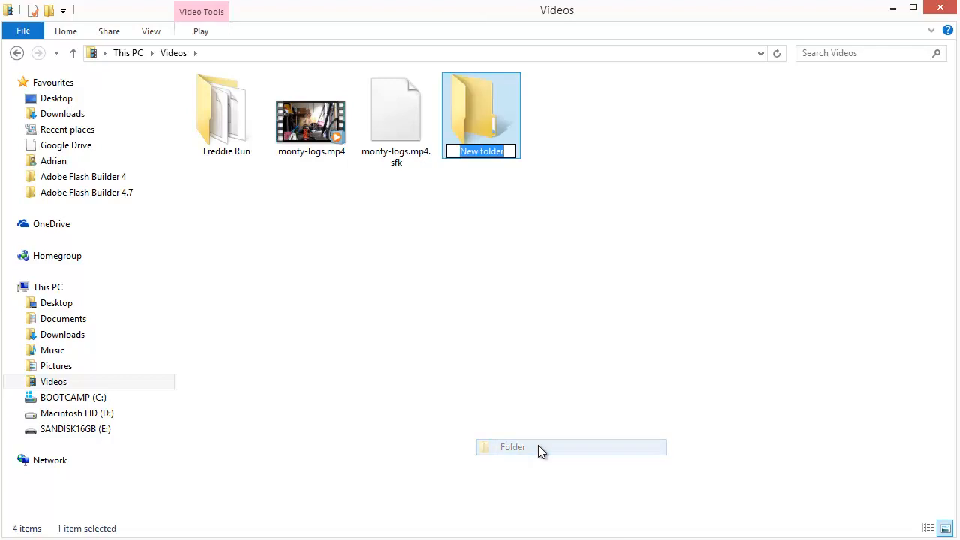
{"action": "type", "text": "Test2"}
{"action": "left_click", "coordinate": [538, 451]}
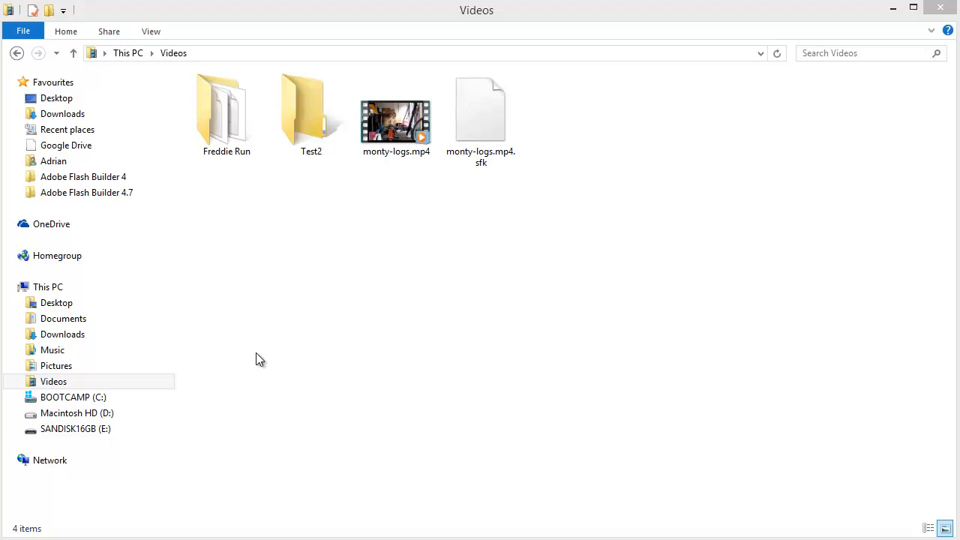
- Copy VID_20140717_082241613.mp4 and VID_20140717_082446979.mp4 from the Freddie Run folder into the Test2 folder
{"action": "double_click", "coordinate": [43, 382]}
{"action": "left_click", "coordinate": [57, 397]}
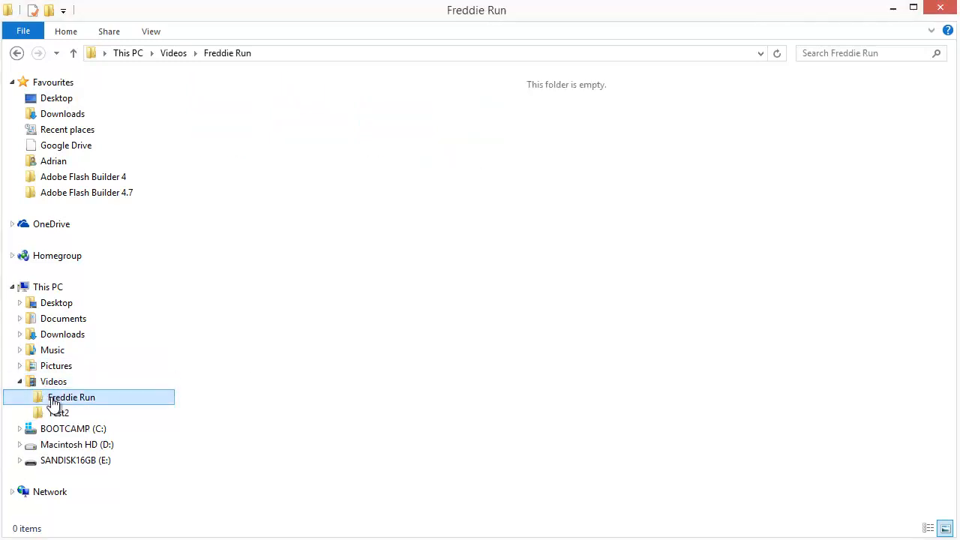
{"action": "left_click", "coordinate": [676, 132]}
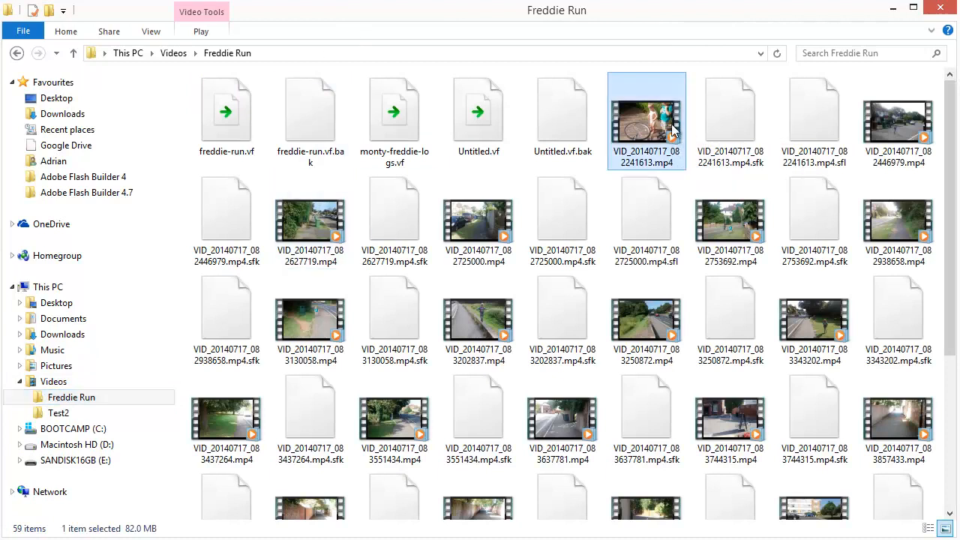
{"action": "left_click", "coordinate": [881, 136], "text": "ctrl"}
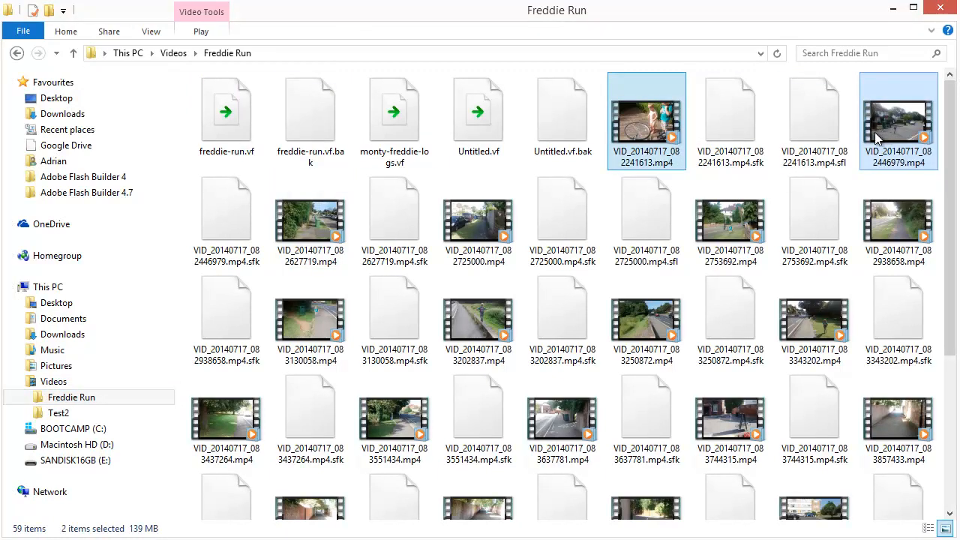
{"action": "left_click", "coordinate": [173, 53]}
{"action": "double_click", "coordinate": [304, 146]}
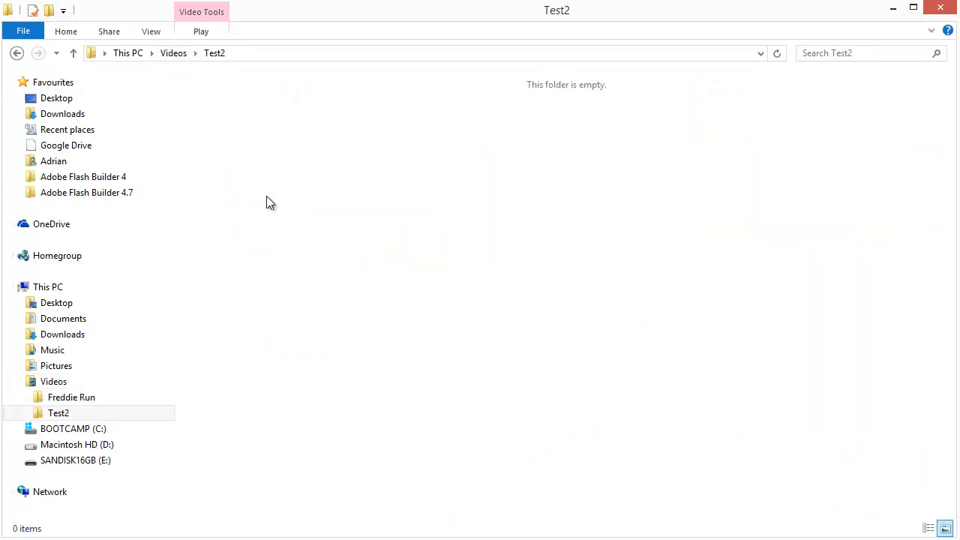
{"action": "key", "text": "ctrl+v"}
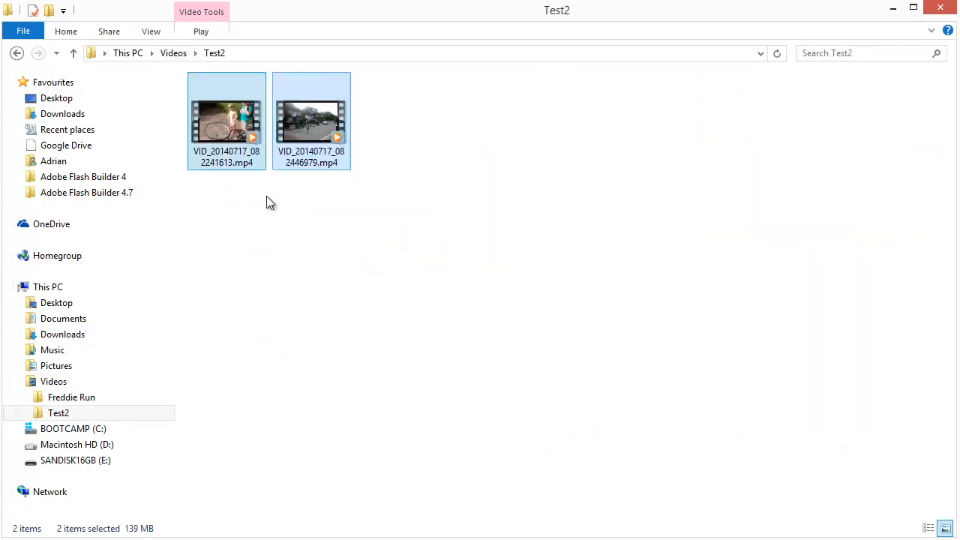
- Copy Call to Adventure.mp3 from the Music folder into the Test2 folder under Videos
{"action": "left_click", "coordinate": [48, 354]}
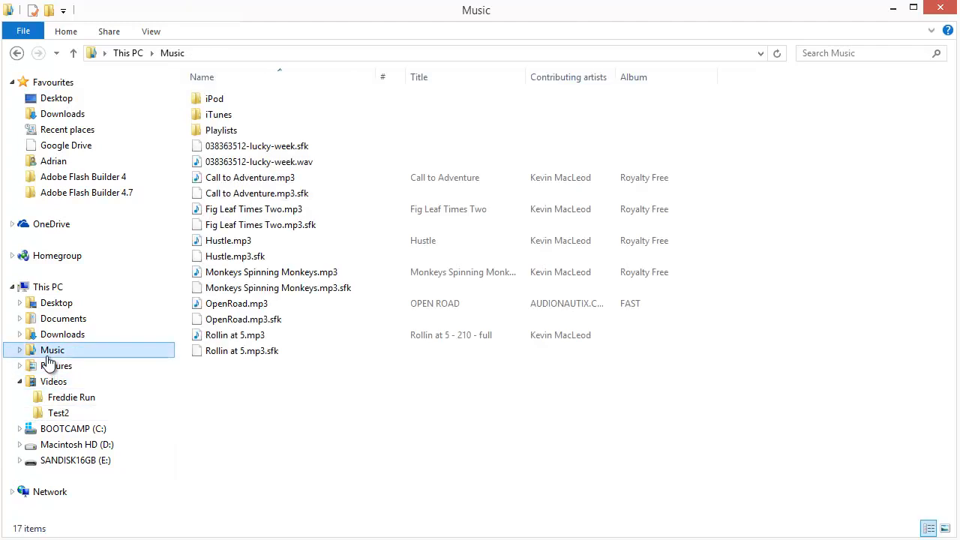
{"action": "left_click", "coordinate": [237, 188]}
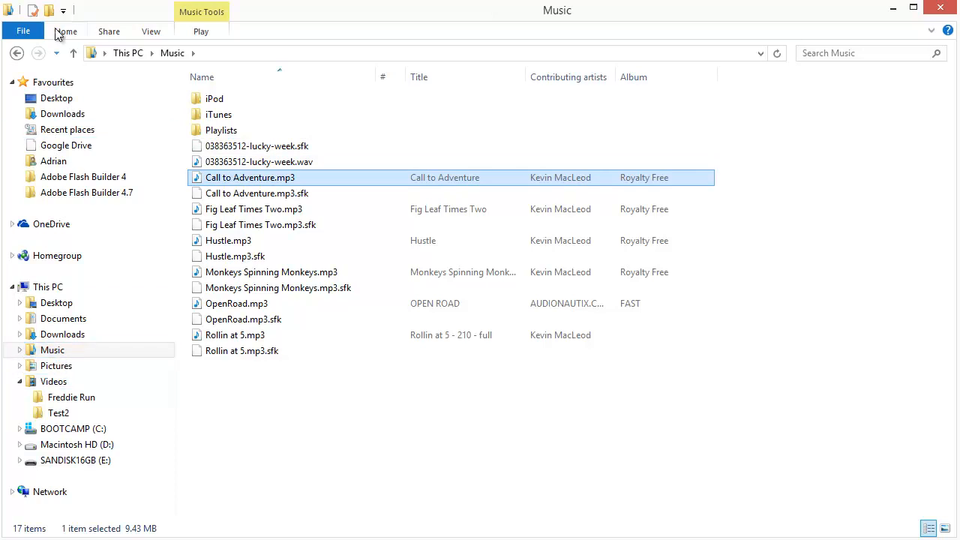
{"action": "left_click", "coordinate": [17, 54]}
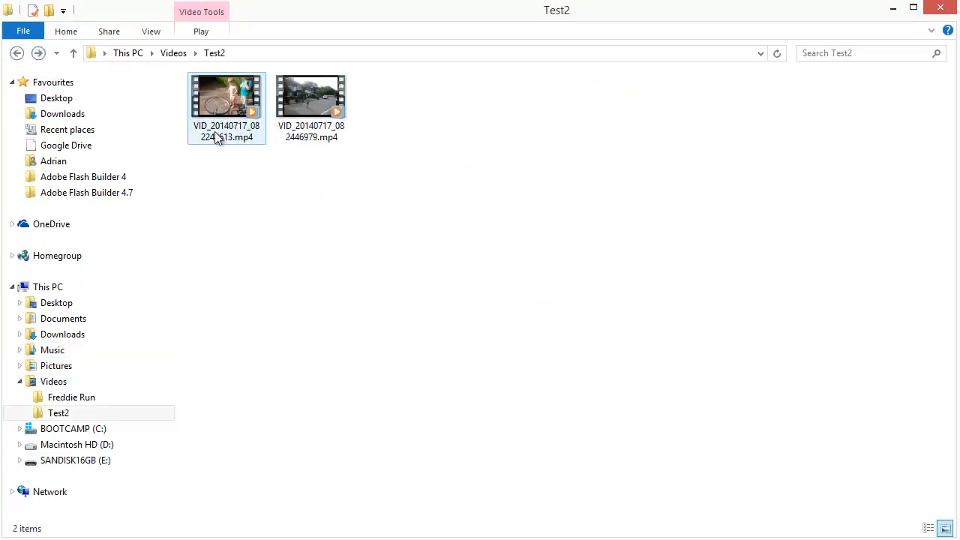
{"action": "right_click", "coordinate": [314, 226]}
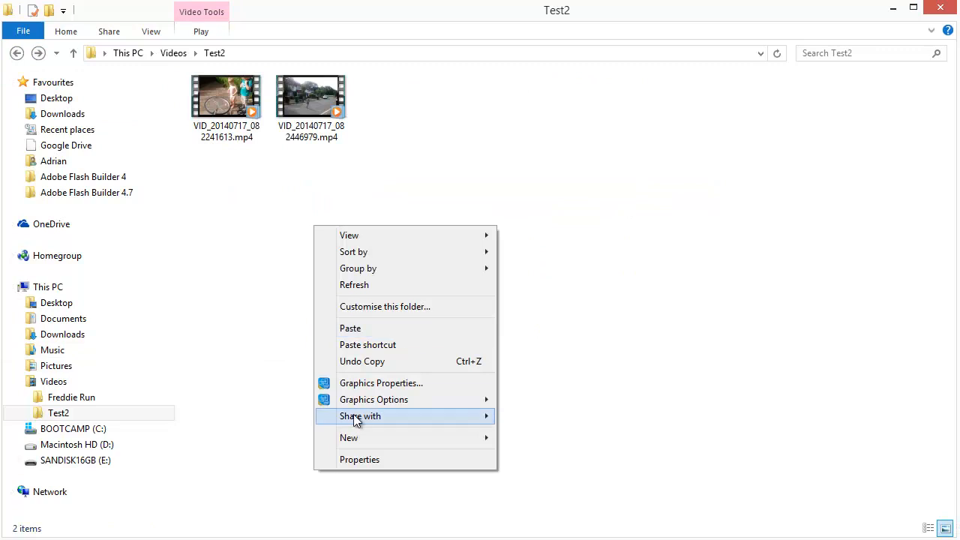
{"action": "left_click", "coordinate": [363, 330]}
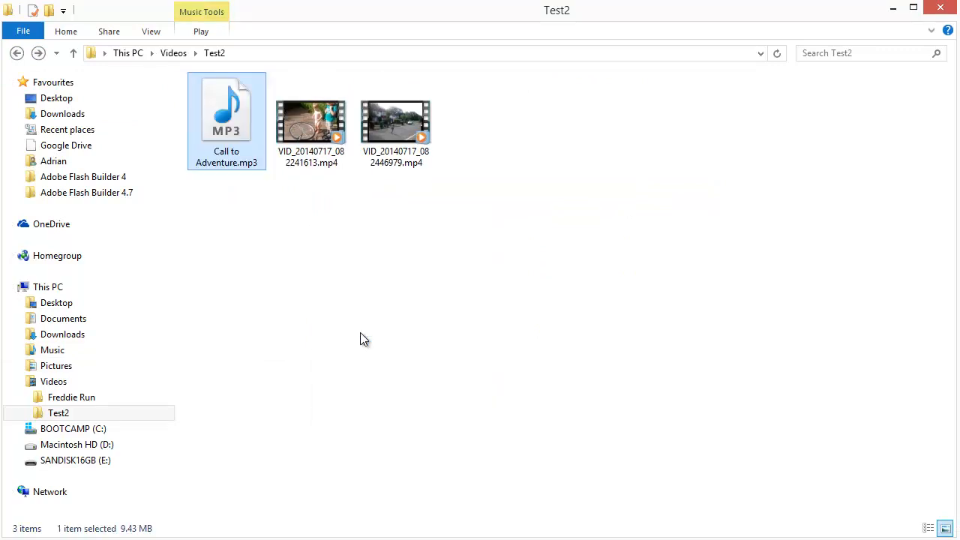
- Copy the image Fotolia_43186178_XS.jpg from the fotolia folder in Pictures into the Test2 folder
{"action": "left_click", "coordinate": [67, 368]}
{"action": "double_click", "coordinate": [216, 145]}
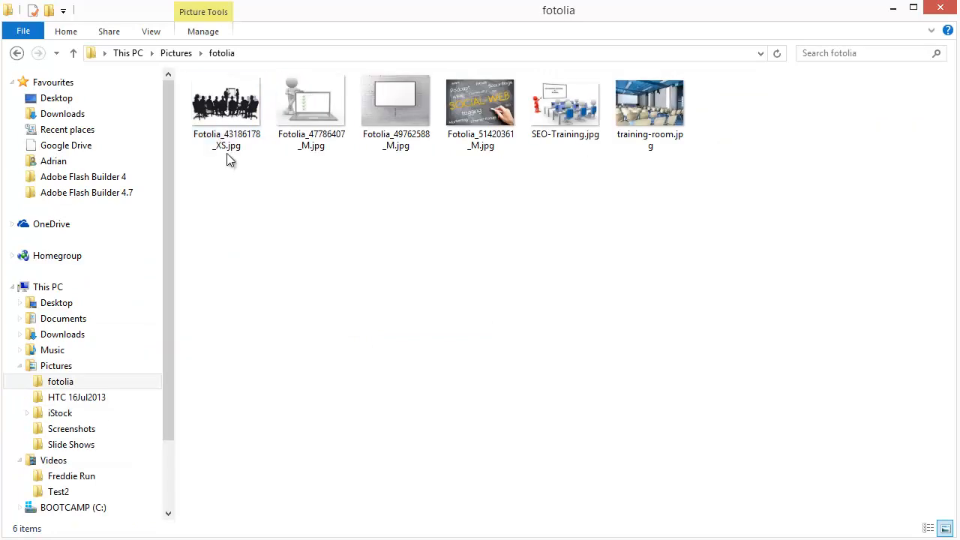
{"action": "left_click", "coordinate": [216, 120]}
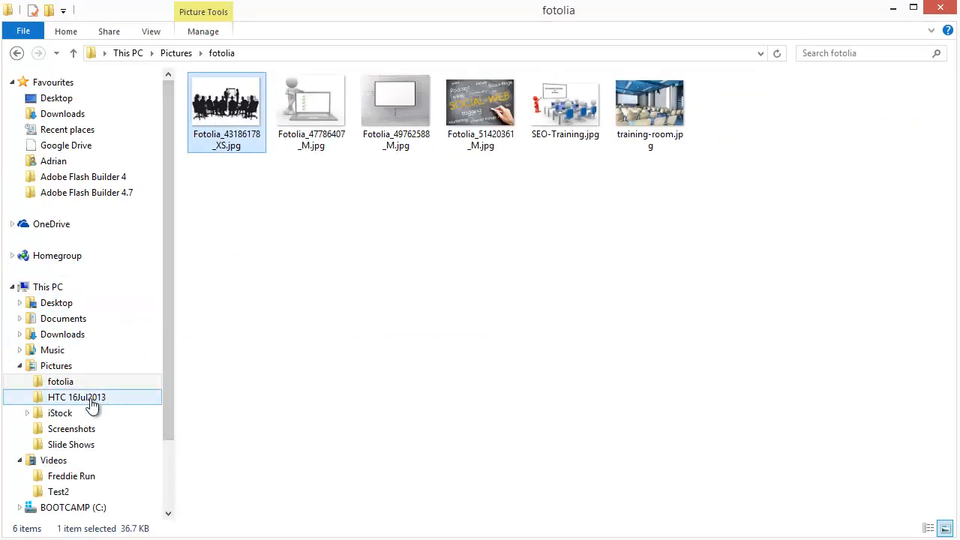
{"action": "scroll", "coordinate": [167, 343], "scroll_direction": "down", "scroll_amount": 1}
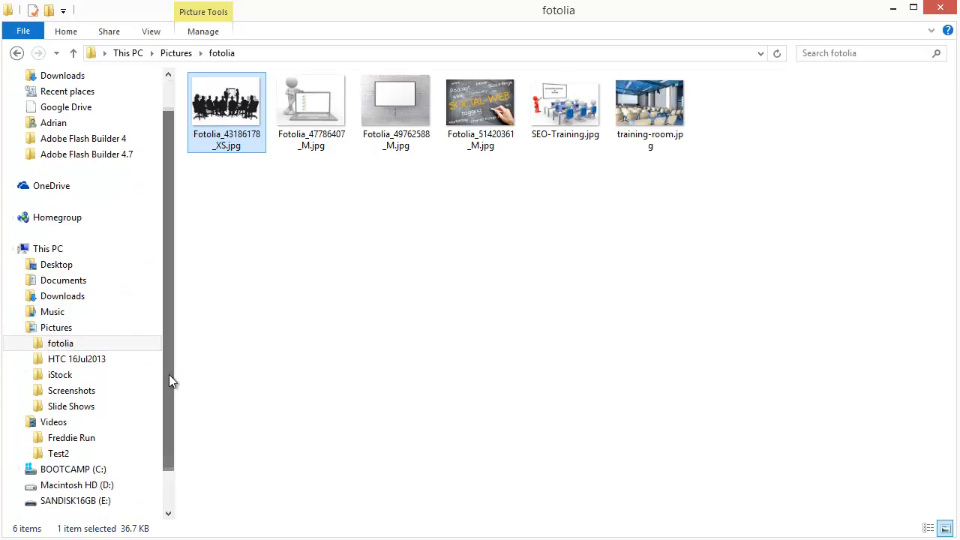
{"action": "left_click", "coordinate": [65, 453]}
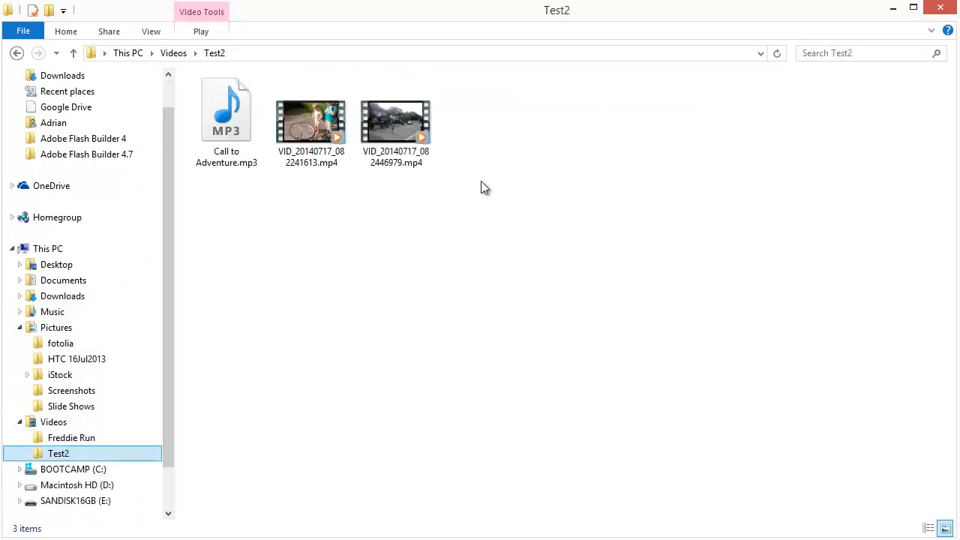
{"action": "right_click", "coordinate": [486, 159]}
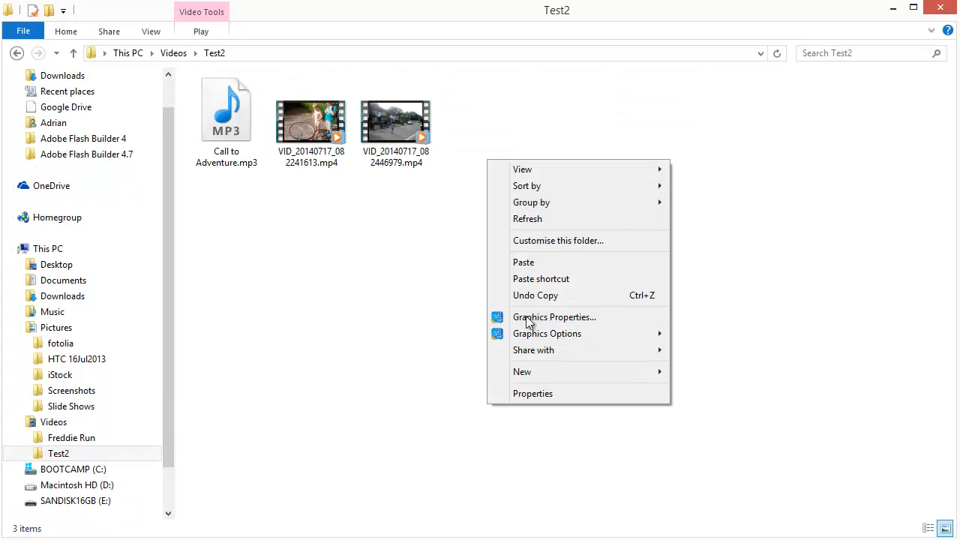
{"action": "left_click", "coordinate": [525, 262]}
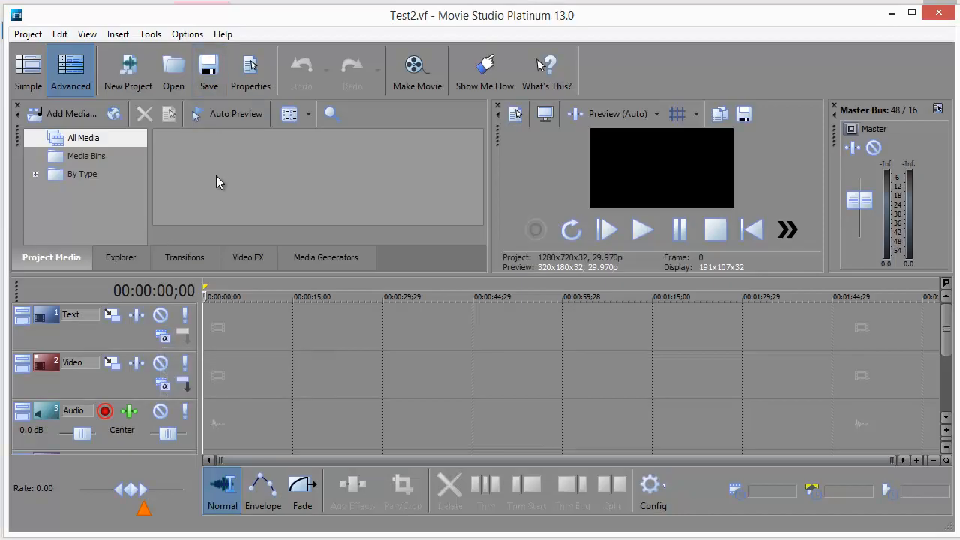
- In Movie Studio Platinum, import all the files from the Videos\Test2 folder into the project media
{"action": "left_click", "coordinate": [49, 117]}
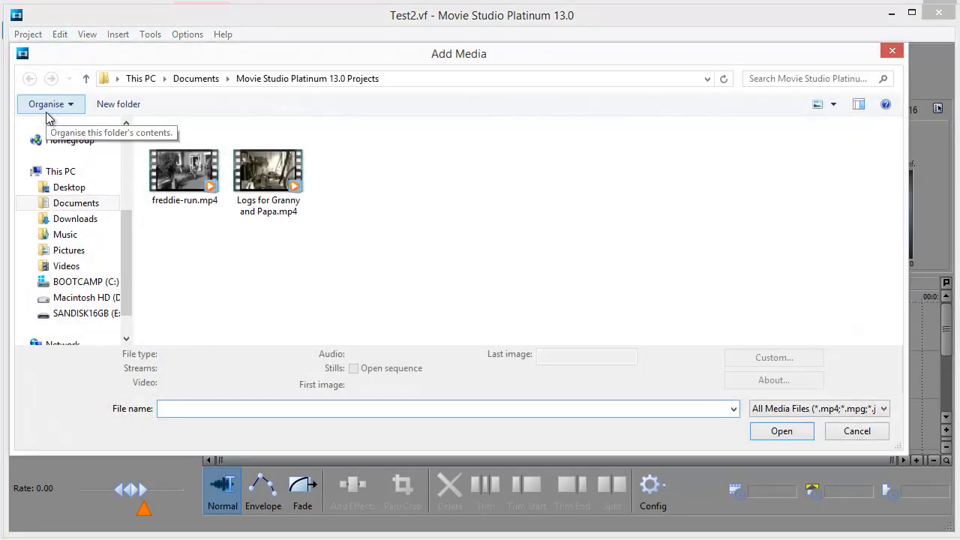
{"action": "left_click", "coordinate": [66, 267]}
{"action": "double_click", "coordinate": [268, 192]}
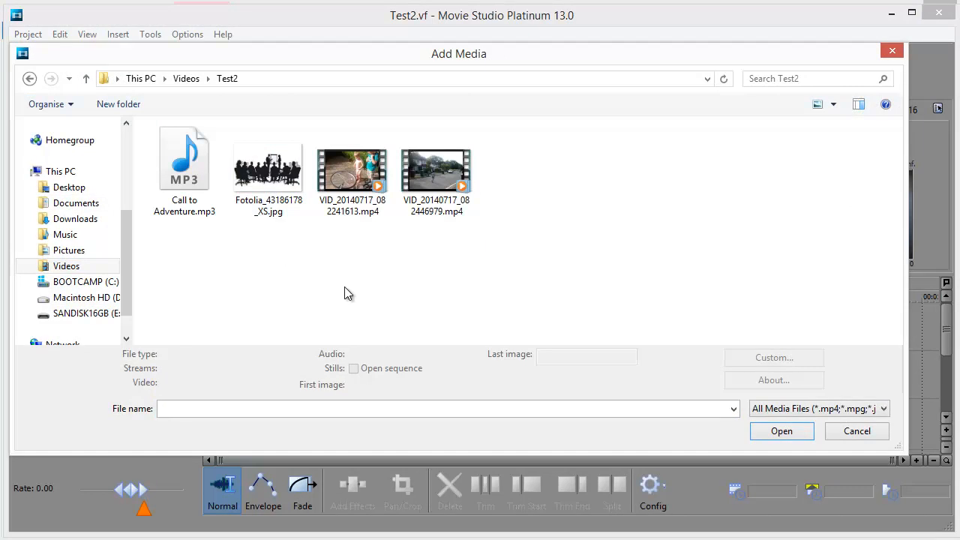
{"action": "key", "text": "ctrl+a"}
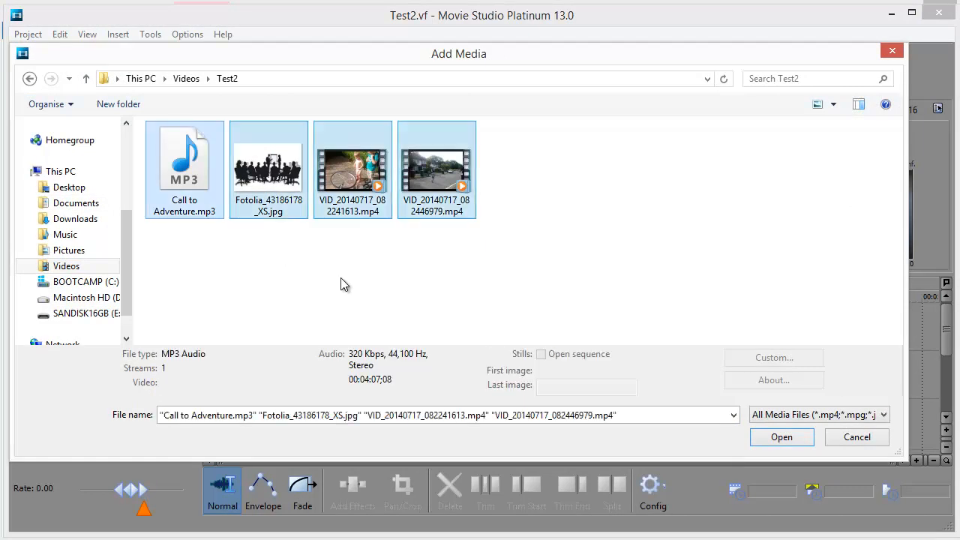
{"action": "left_click", "coordinate": [781, 442]}
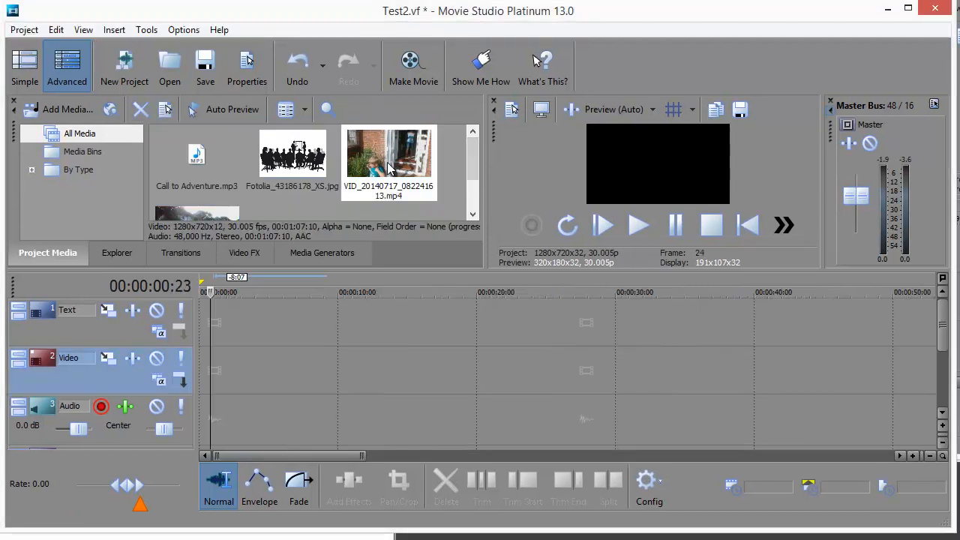
- Try out VID_20140717_082241613.mp4 on the Video track with a short playback, and delete it from the timeline
{"action": "left_click_drag", "start_coordinate": [391, 171], "coordinate": [210, 373]}
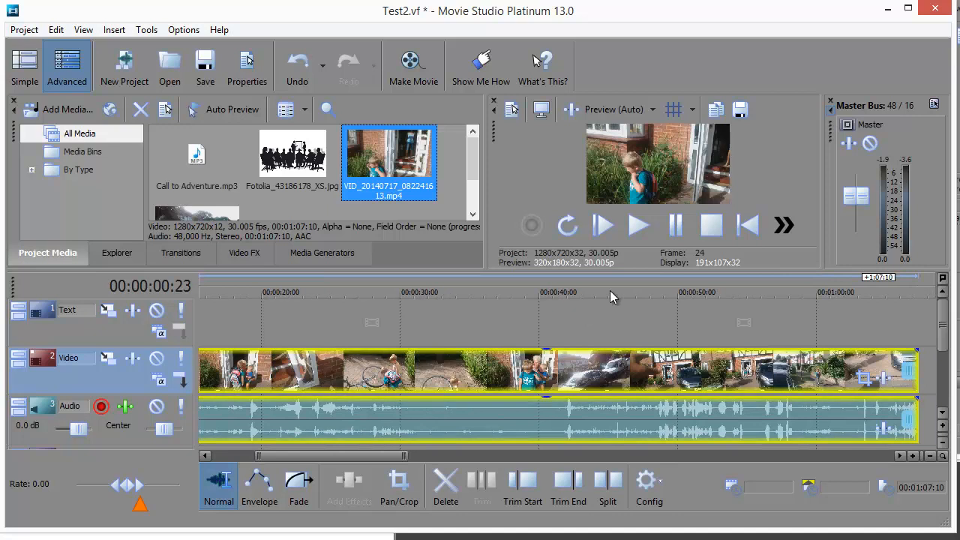
{"action": "left_click", "coordinate": [632, 229]}
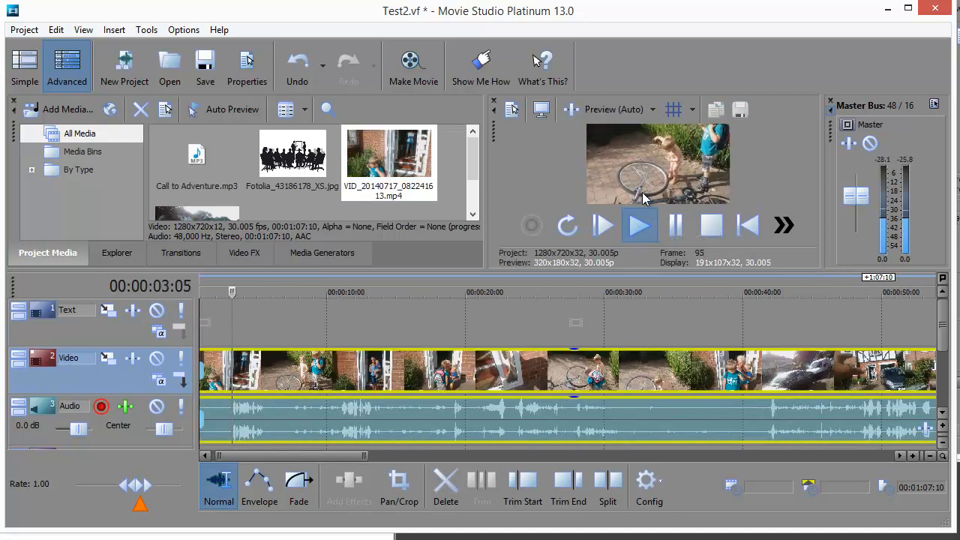
{"action": "left_click", "coordinate": [673, 234]}
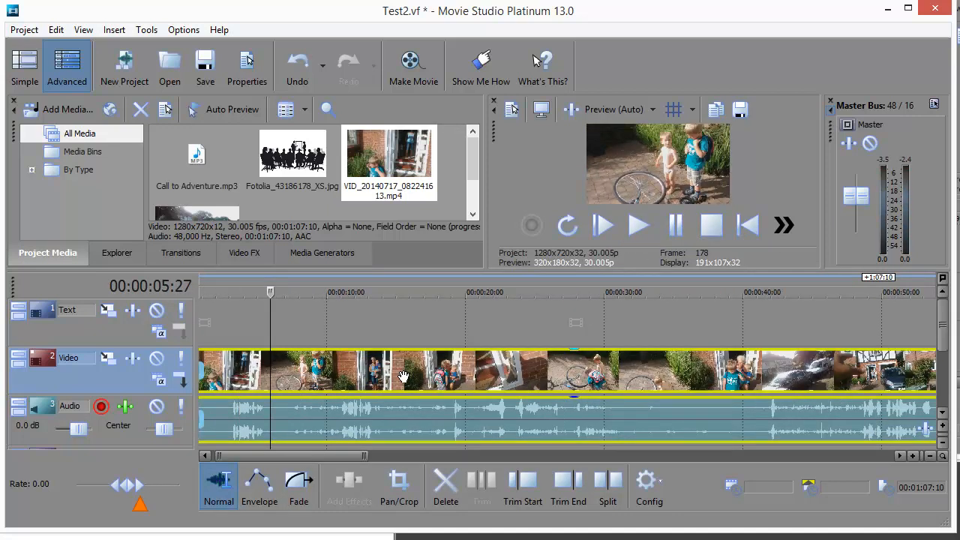
{"action": "left_click", "coordinate": [403, 375]}
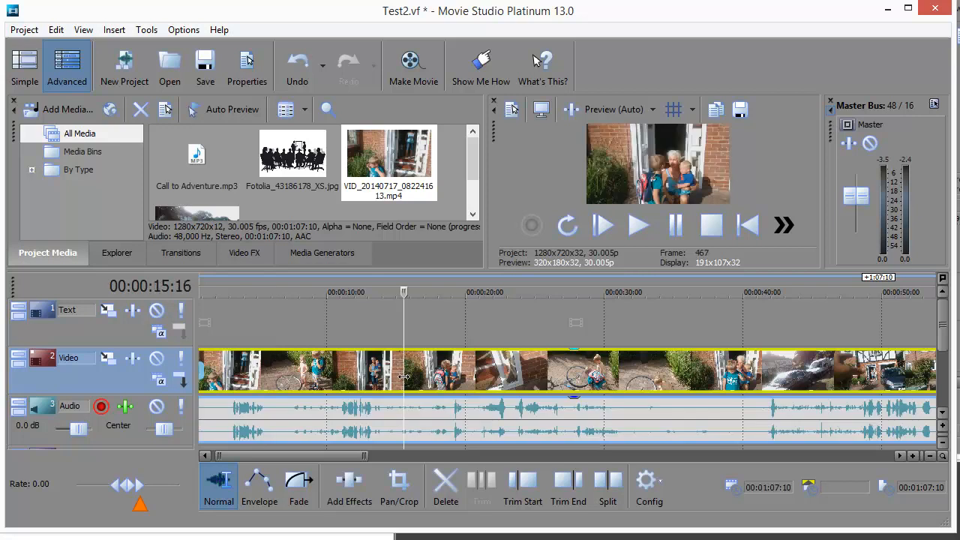
{"action": "key", "text": "Delete"}
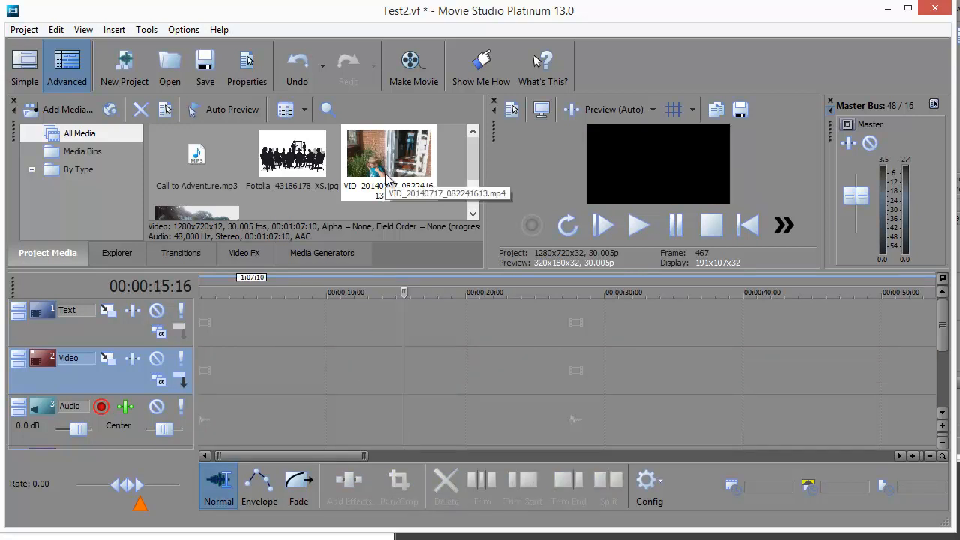
- Open VID_20140717_082241613.mp4 from the project media in the Trimmer and widen the Trimmer window
{"action": "right_click", "coordinate": [388, 158]}
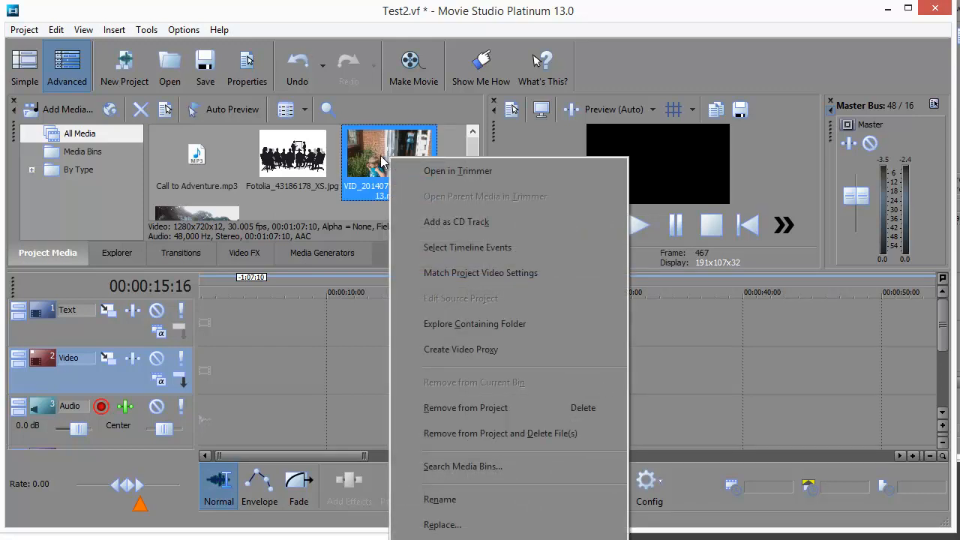
{"action": "left_click", "coordinate": [432, 171]}
{"action": "left_click_drag", "start_coordinate": [622, 333], "coordinate": [688, 333]}
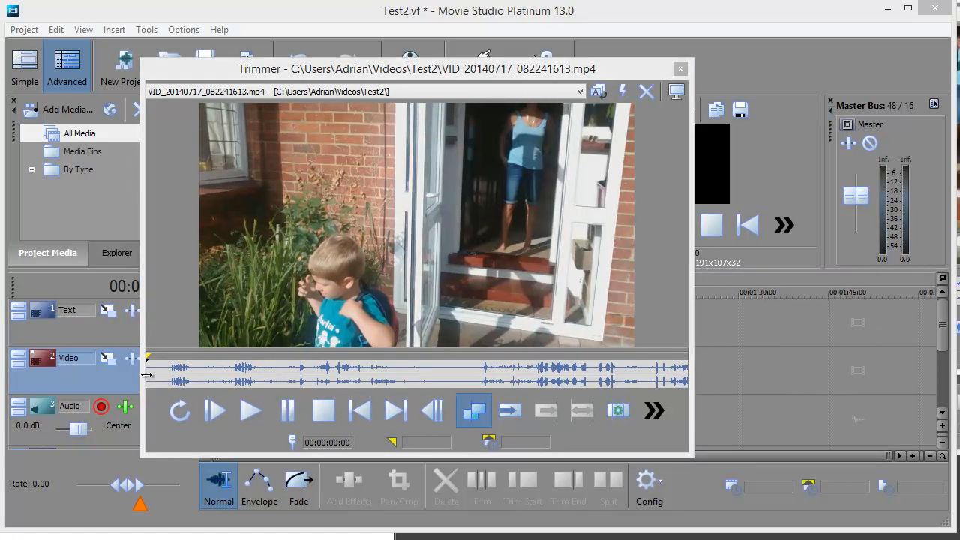
- Set the Trimmer's loop region from 00:00:10:06 to 00:00:18:12 and select that region of the clip
{"action": "left_click_drag", "start_coordinate": [147, 374], "coordinate": [228, 372]}
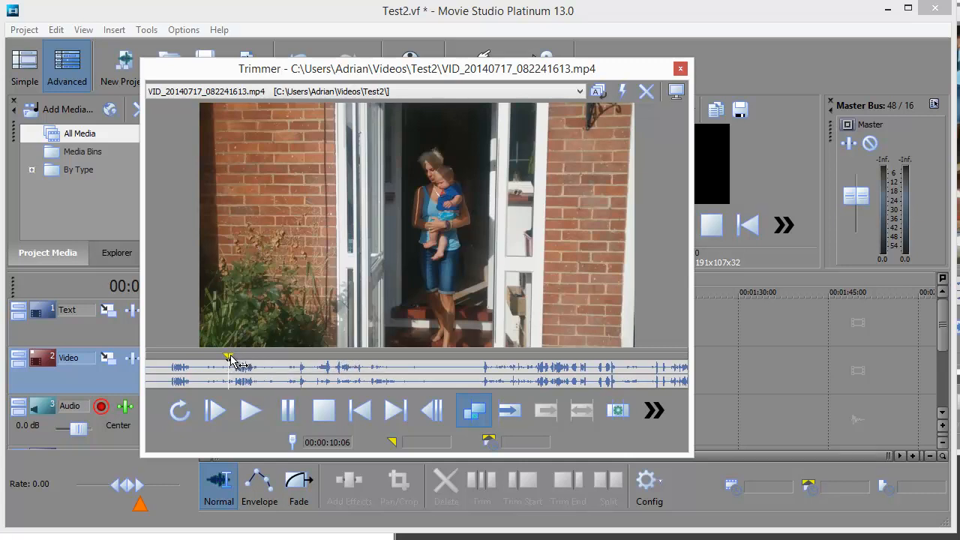
{"action": "left_click_drag", "start_coordinate": [230, 358], "coordinate": [314, 361]}
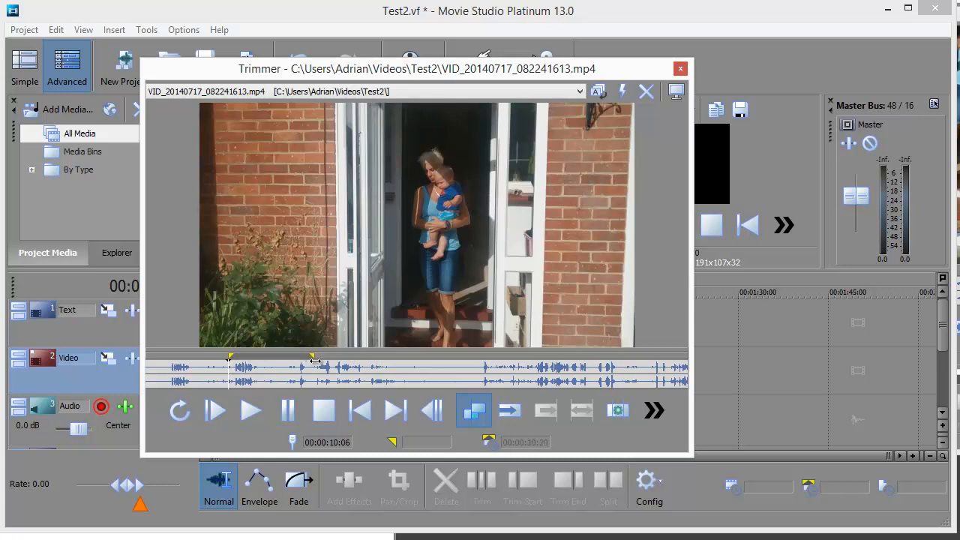
{"action": "mouse_move", "coordinate": [228, 375]}
{"action": "left_mouse_down"}
{"action": "mouse_move", "coordinate": [294, 377]}
{"action": "mouse_move", "coordinate": [308, 355]}
{"action": "mouse_move", "coordinate": [298, 354]}
{"action": "left_mouse_up"}
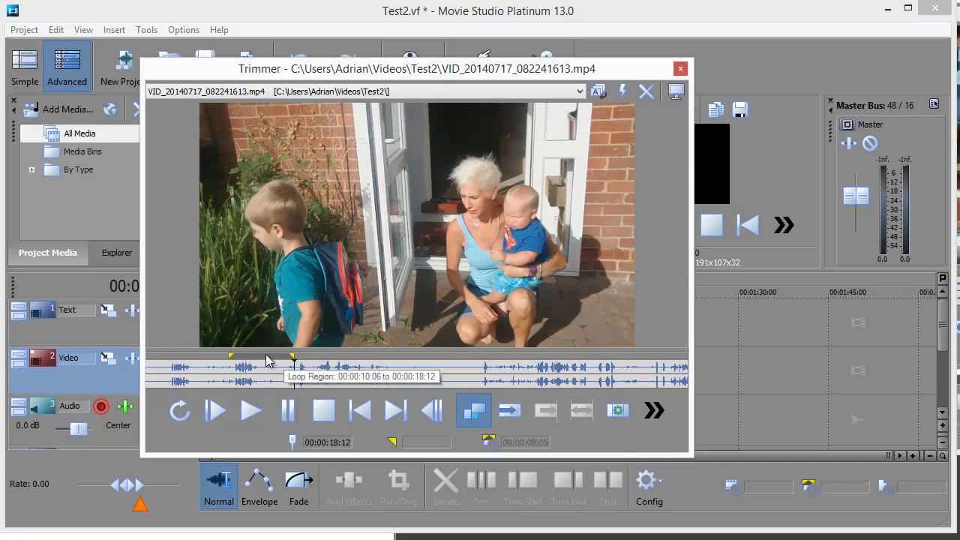
{"action": "right_click", "coordinate": [267, 361]}
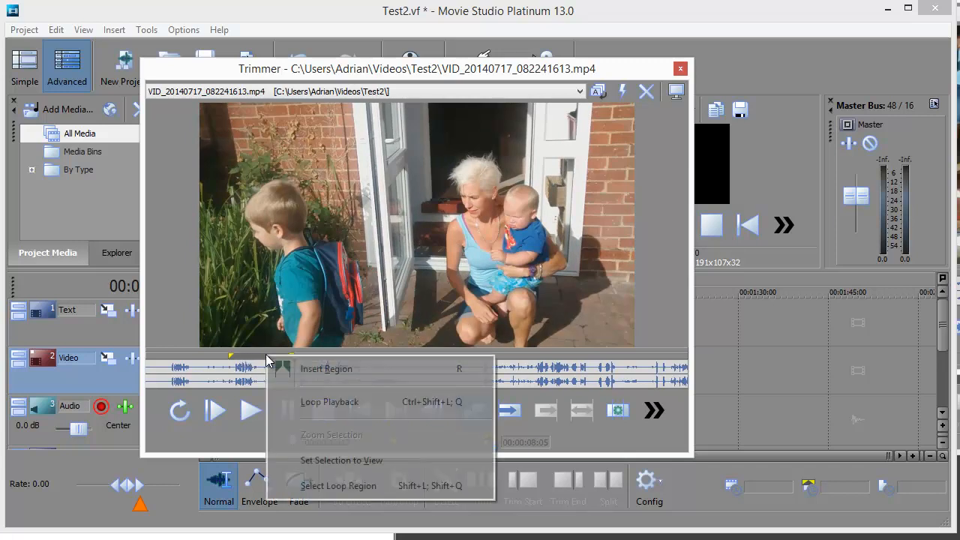
{"action": "left_click", "coordinate": [303, 486]}
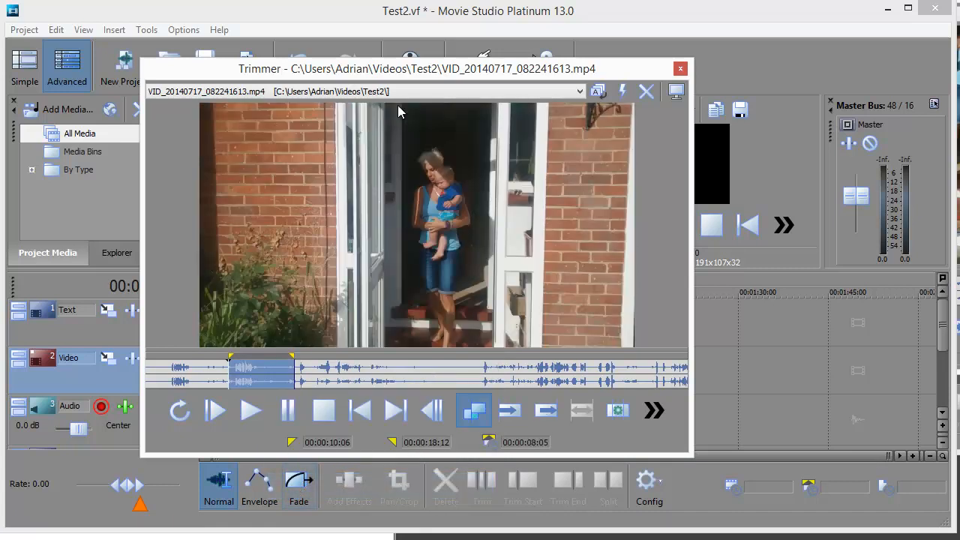
- Place the selected section at the very start of the Video track, moving the Trimmer out of the way, and close the Trimmer
{"action": "left_click_drag", "start_coordinate": [386, 75], "coordinate": [617, 0]}
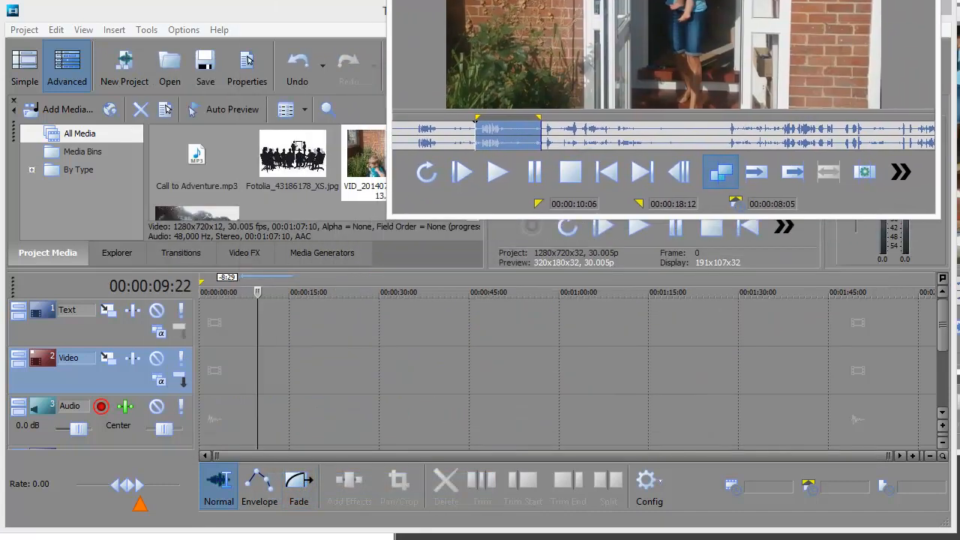
{"action": "left_click_drag", "start_coordinate": [514, 143], "coordinate": [203, 384]}
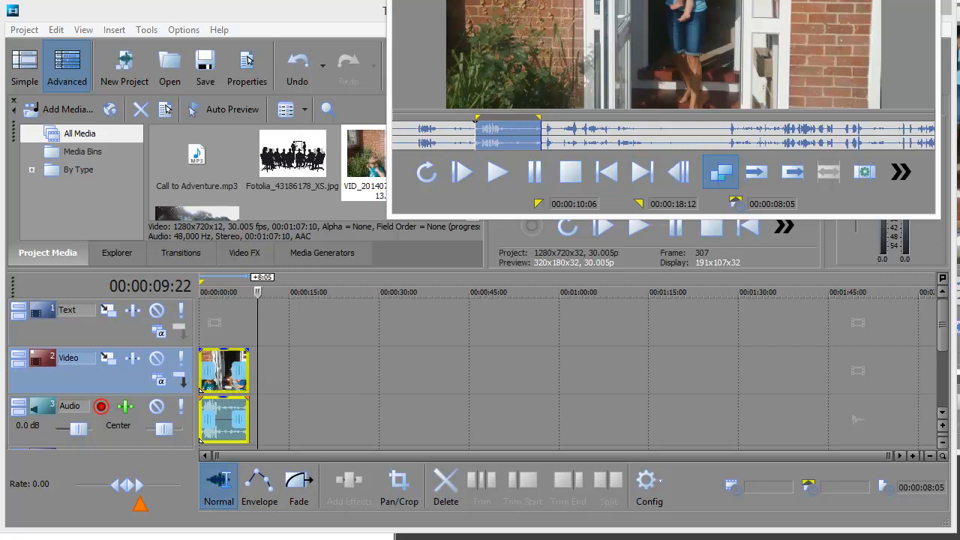
{"action": "left_click_drag", "start_coordinate": [852, 1], "coordinate": [639, 114]}
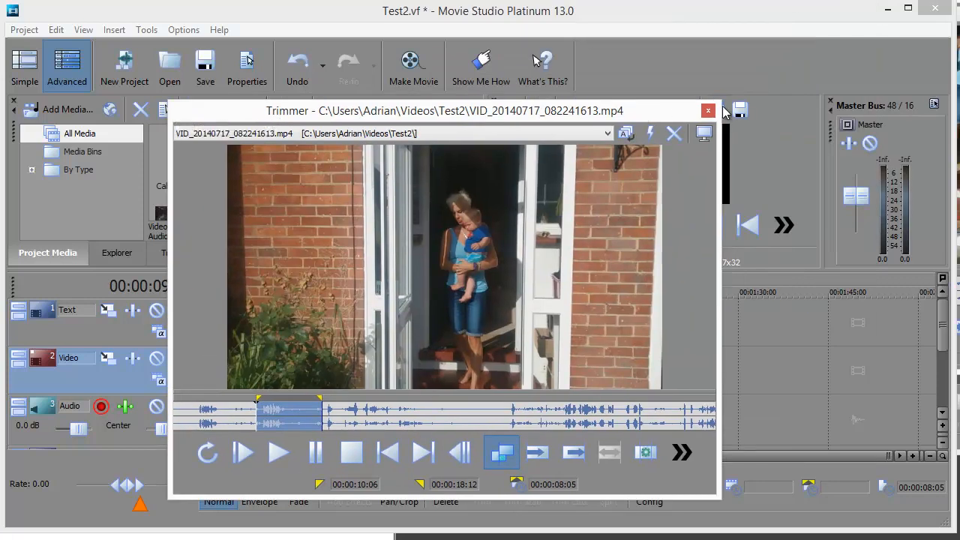
{"action": "left_click", "coordinate": [708, 112]}
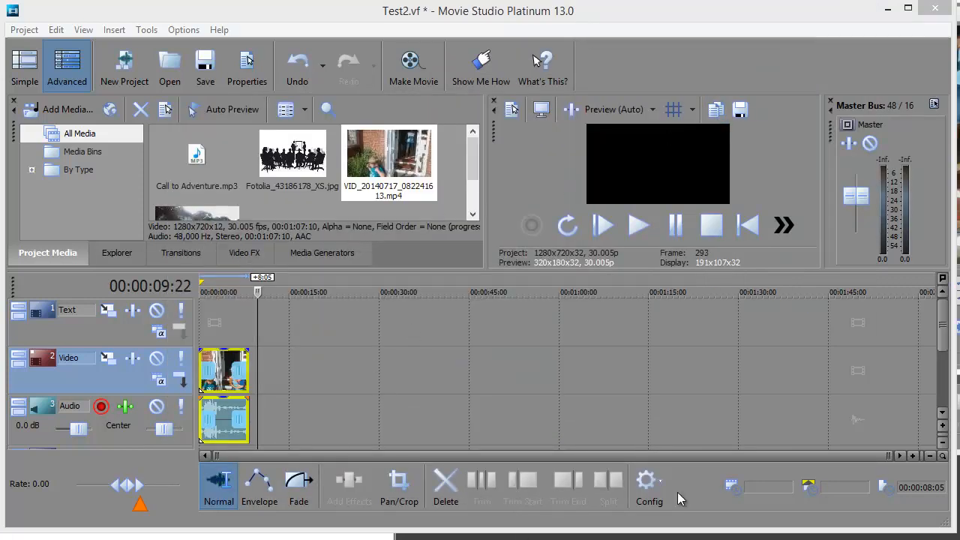
- Play the timeline from the start to check the trimmed clip, and stop playback
{"action": "left_click", "coordinate": [750, 226]}
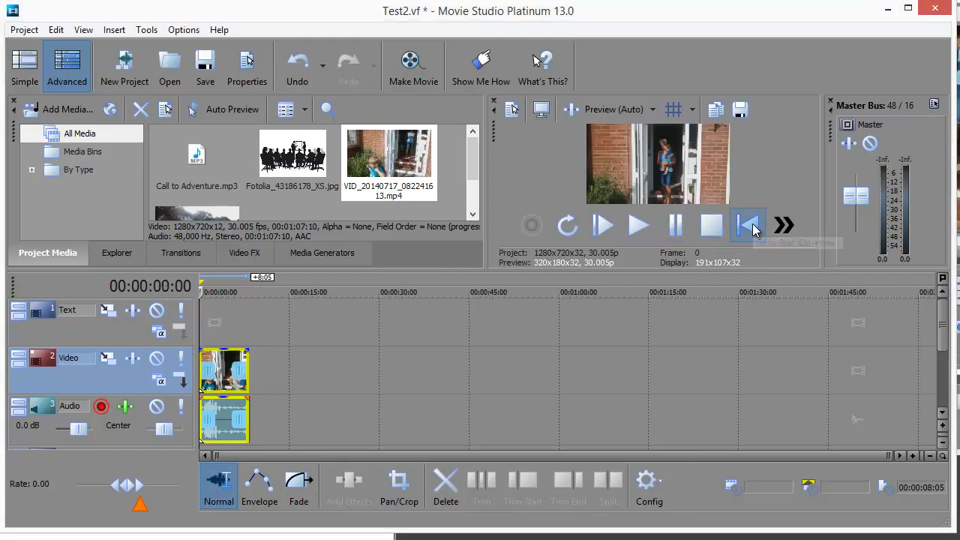
{"action": "left_click", "coordinate": [640, 226]}
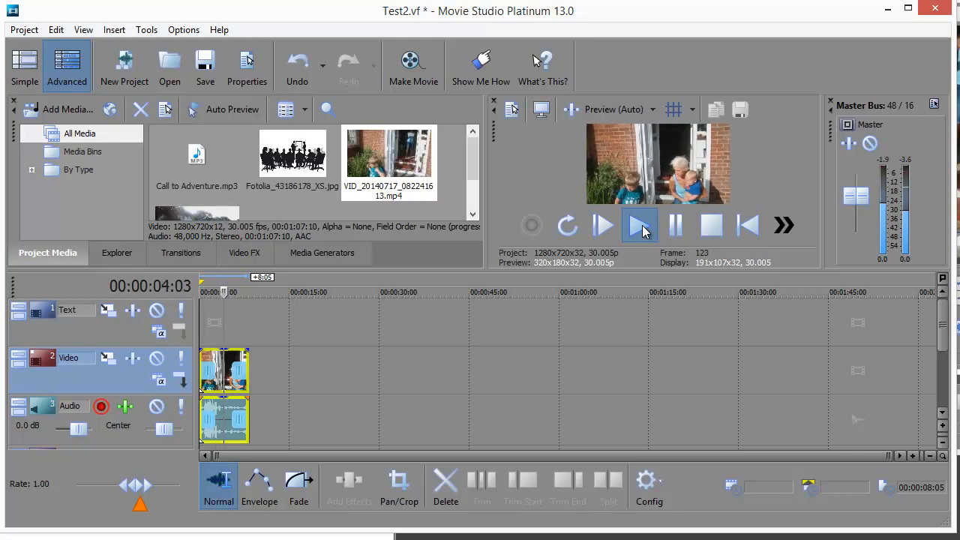
{"action": "left_click", "coordinate": [706, 229]}
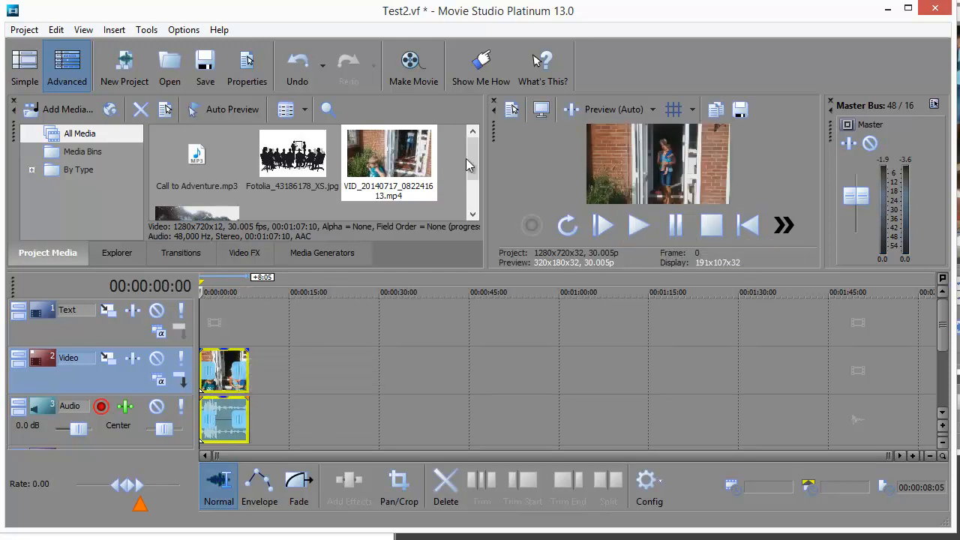
- Open the street video VID_20140717_082446979.mp4 from the project media in the Trimmer
{"action": "left_click_drag", "start_coordinate": [474, 158], "coordinate": [473, 175]}
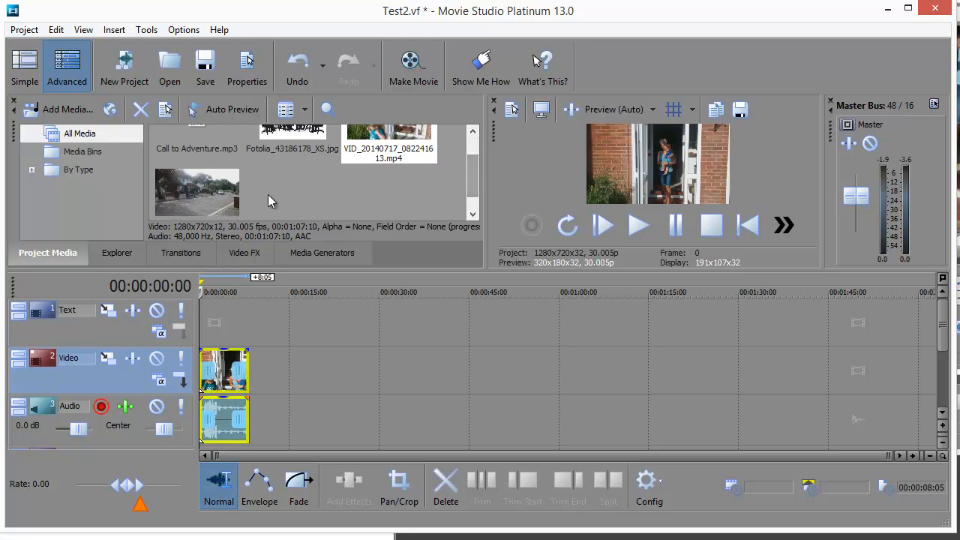
{"action": "left_click", "coordinate": [201, 188]}
{"action": "right_click", "coordinate": [201, 188]}
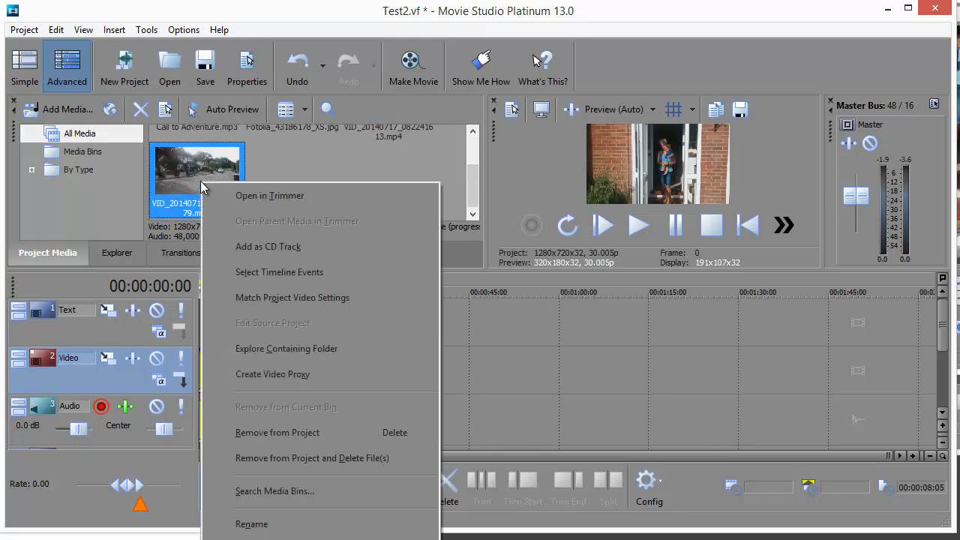
{"action": "left_click", "coordinate": [234, 195]}
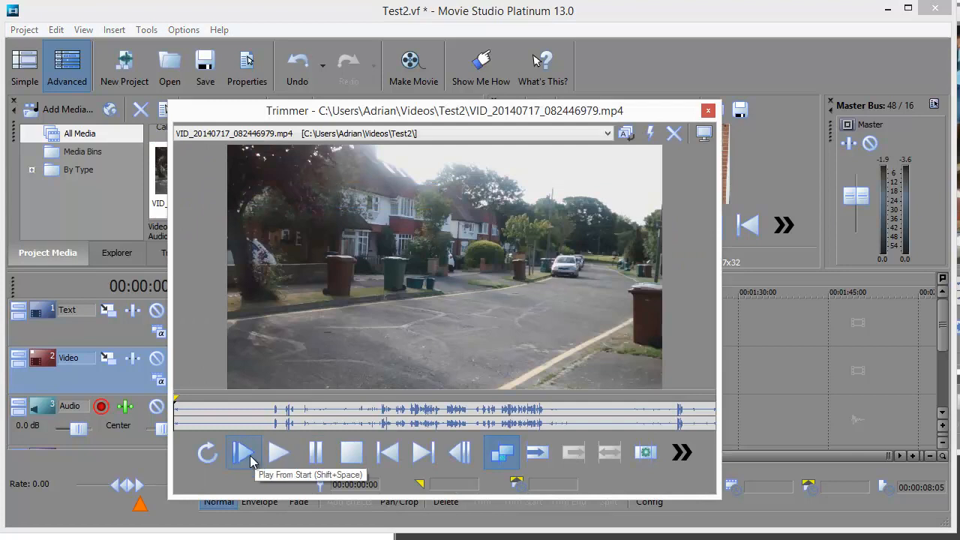
- Play the opening of the street clip briefly and select its section from 00:00:01:29 to 00:00:07:10 in the Trimmer
{"action": "left_click", "coordinate": [277, 453]}
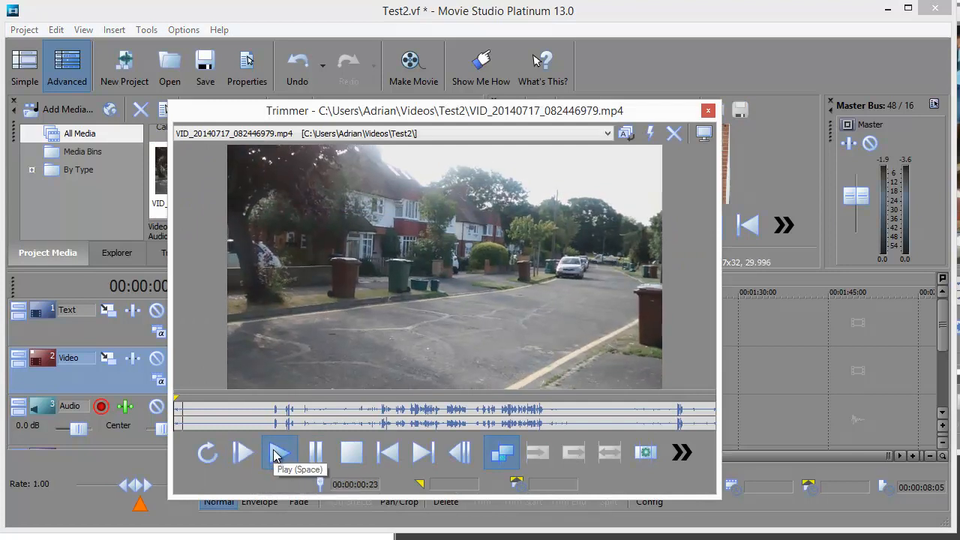
{"action": "left_click", "coordinate": [352, 451]}
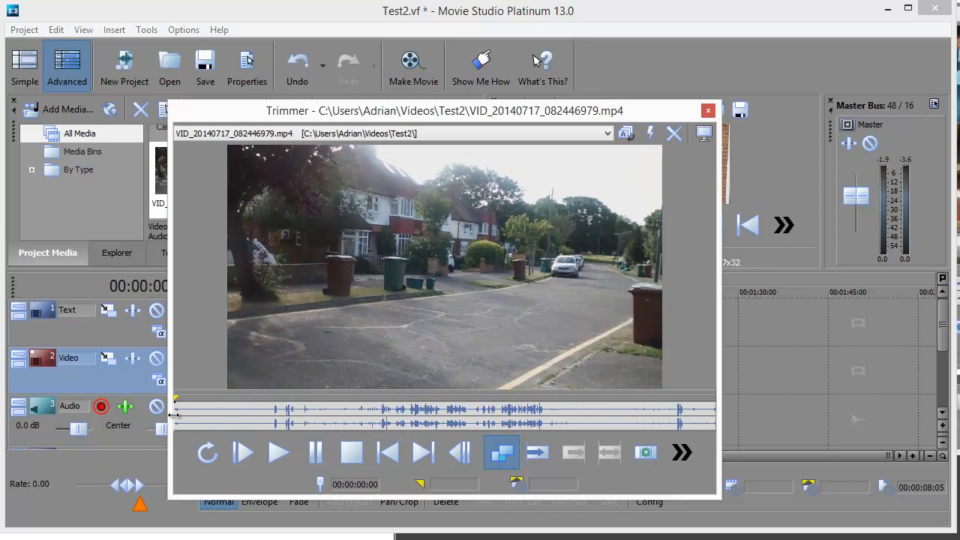
{"action": "left_click_drag", "start_coordinate": [175, 414], "coordinate": [193, 420]}
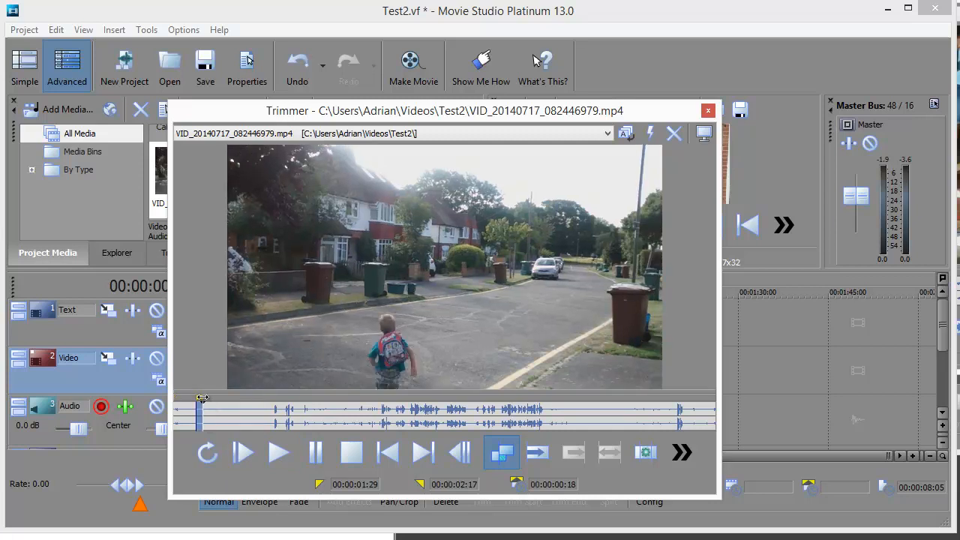
{"action": "left_click_drag", "start_coordinate": [196, 405], "coordinate": [257, 402]}
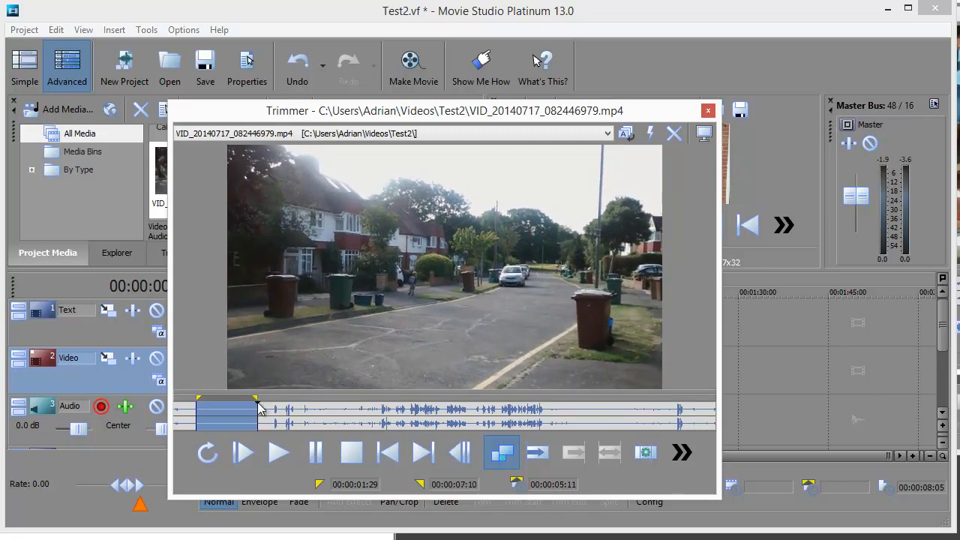
- Place the selected street section directly after the first clip on the Video track, and close the Trimmer
{"action": "left_click_drag", "start_coordinate": [304, 114], "coordinate": [466, 0]}
{"action": "left_click_drag", "start_coordinate": [377, 185], "coordinate": [262, 375]}
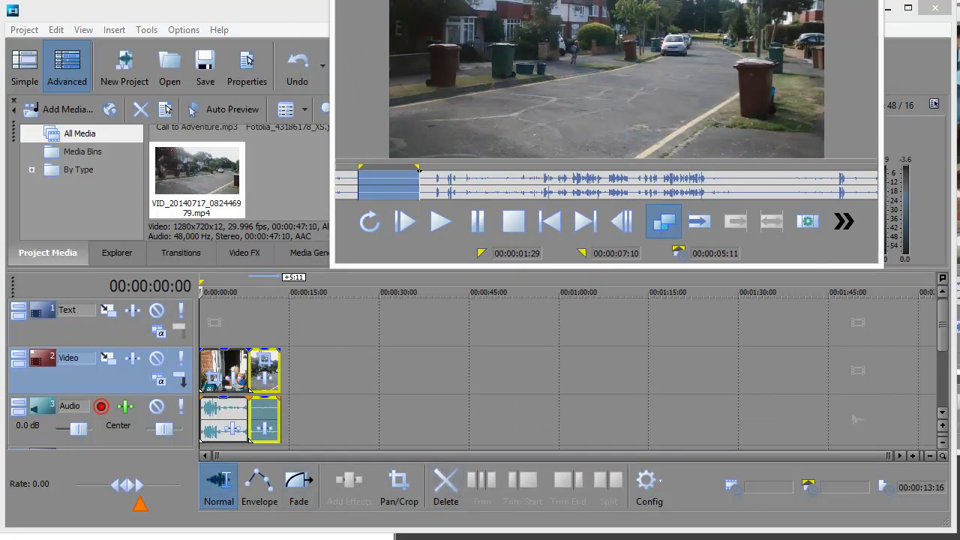
{"action": "left_click_drag", "start_coordinate": [829, 0], "coordinate": [747, 80]}
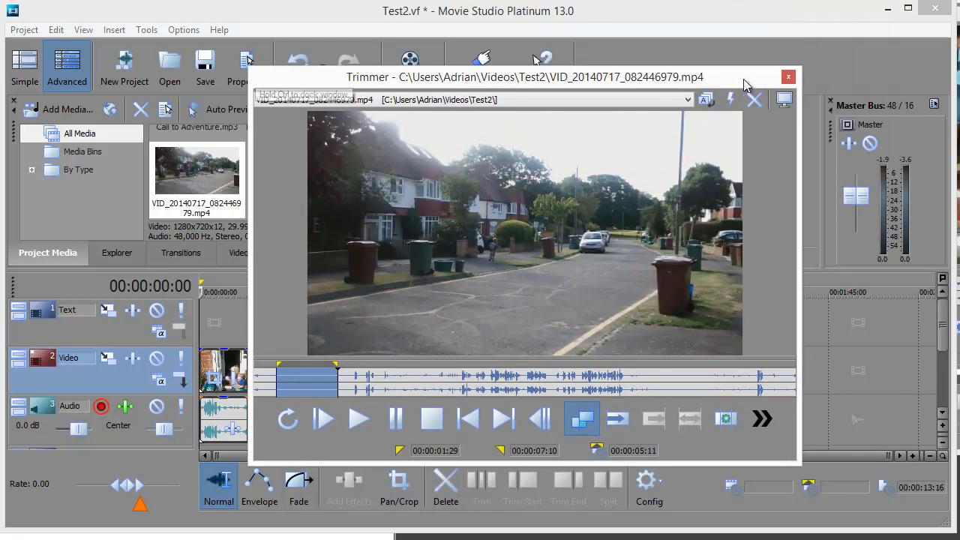
{"action": "left_click", "coordinate": [788, 78]}
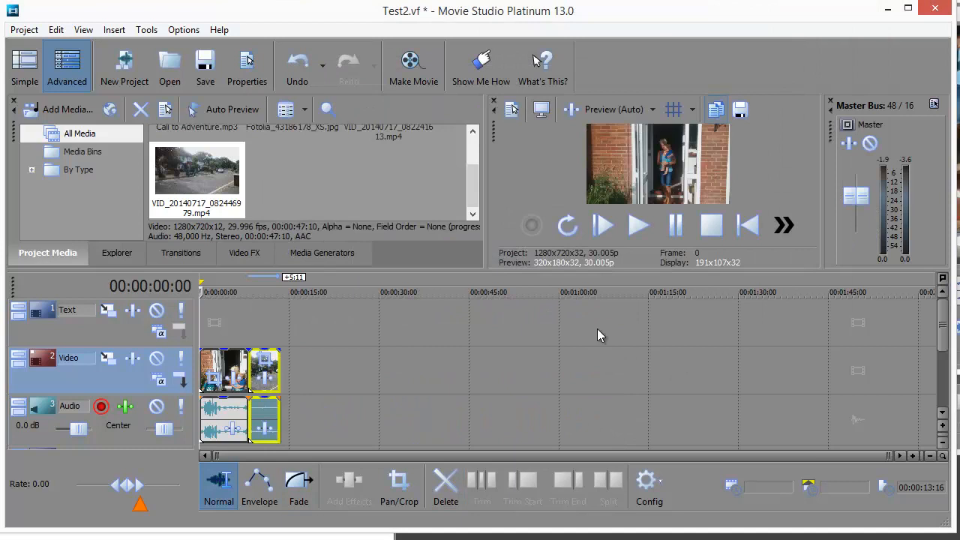
- Play the timeline from partway through the first clip to review the change into the street clip
{"action": "left_click", "coordinate": [232, 291]}
{"action": "left_click", "coordinate": [638, 225]}
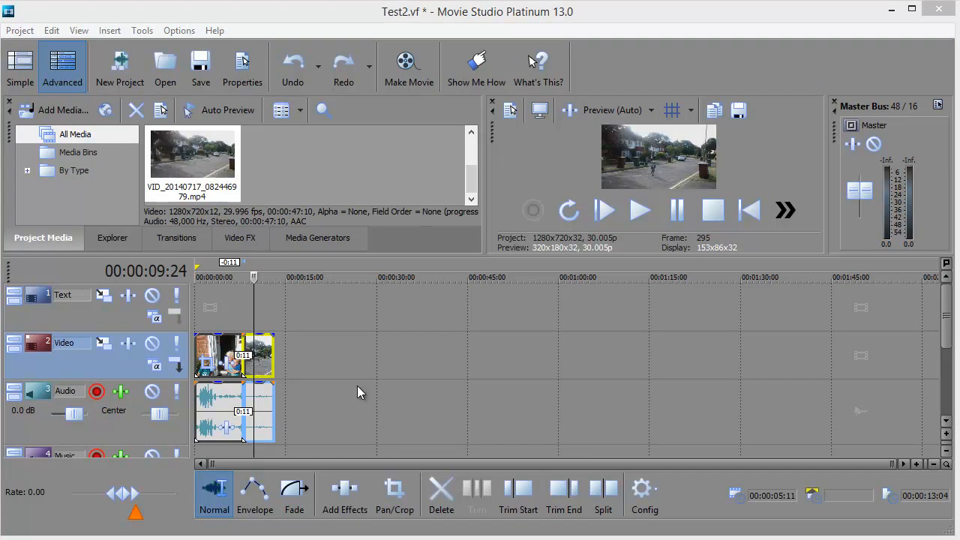
- Try placing Fotolia_43186178_XS.jpg at the start of the Video track over the first clip, and undo the placement
{"action": "left_click_drag", "start_coordinate": [471, 193], "coordinate": [475, 147]}
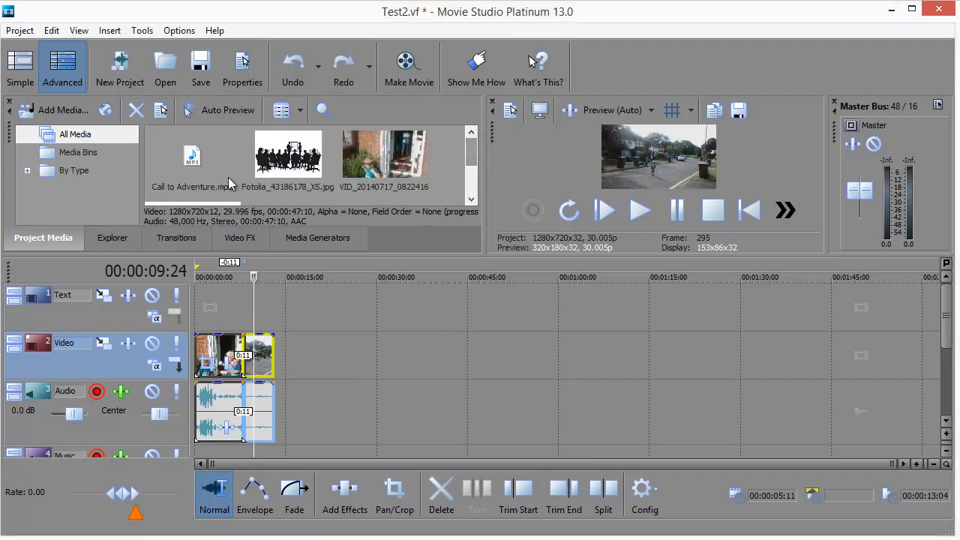
{"action": "left_click", "coordinate": [268, 180]}
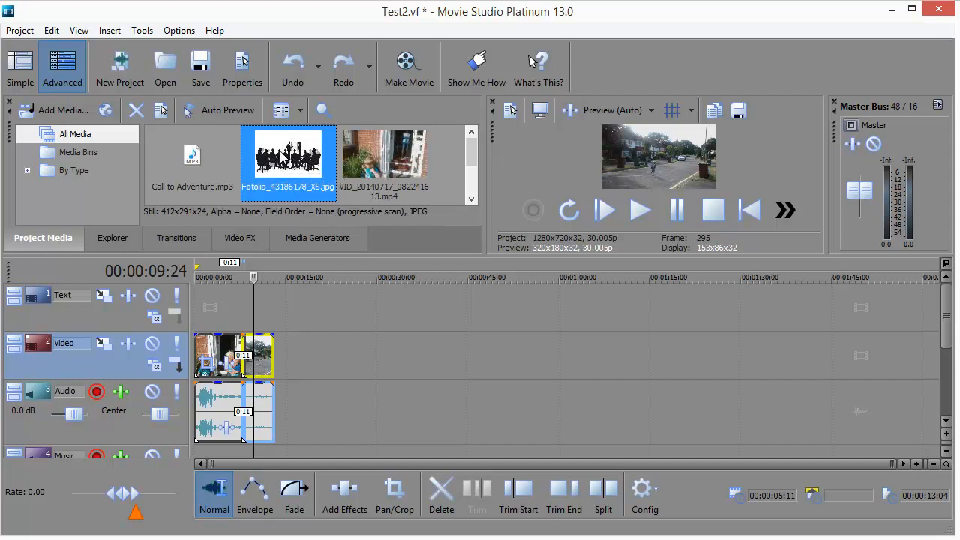
{"action": "left_click_drag", "start_coordinate": [283, 157], "coordinate": [208, 363]}
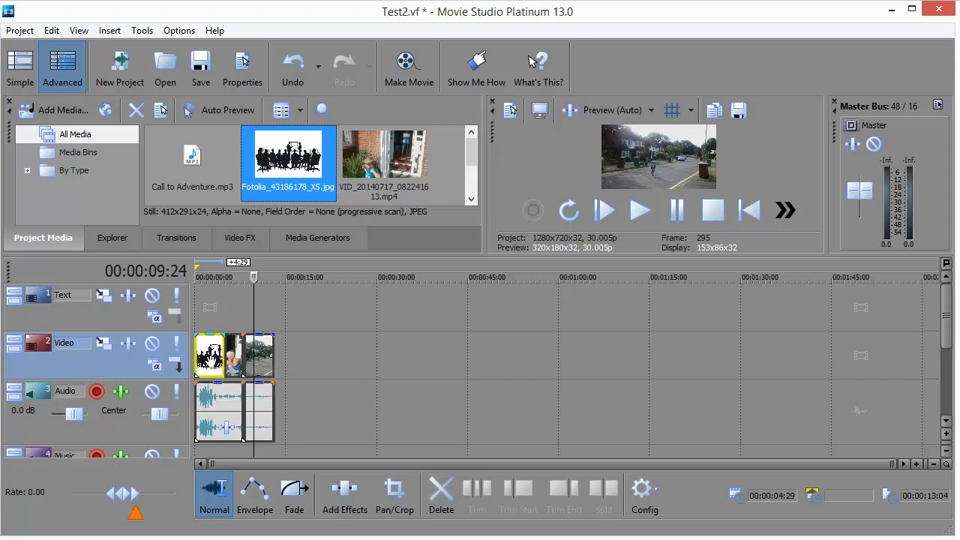
{"action": "key", "text": "ctrl+z"}
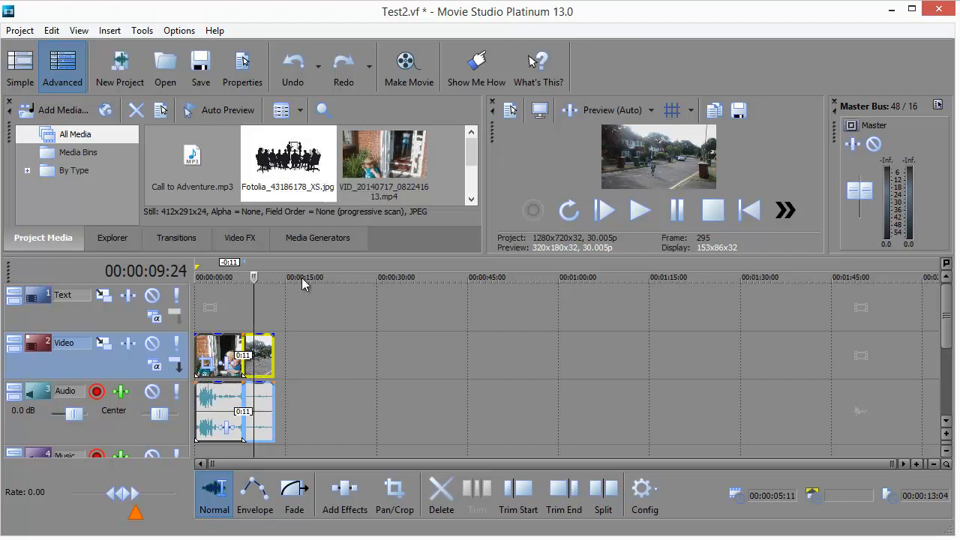
- Turn on ripple editing and insert Fotolia_43186178_XS.jpg at the start of the Video track, ahead of both clips
{"action": "left_click", "coordinate": [175, 32]}
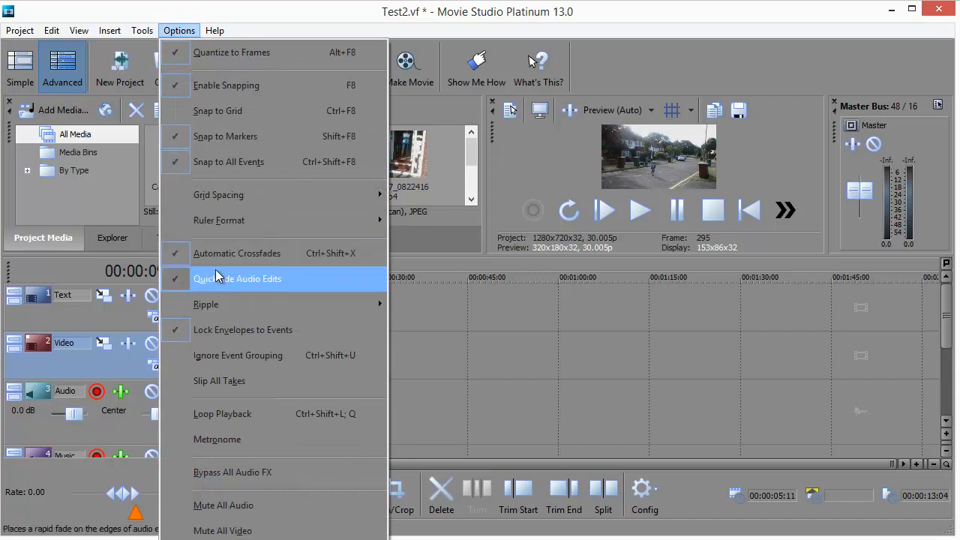
{"action": "mouse_move", "coordinate": [224, 306]}
{"action": "left_click", "coordinate": [425, 303]}
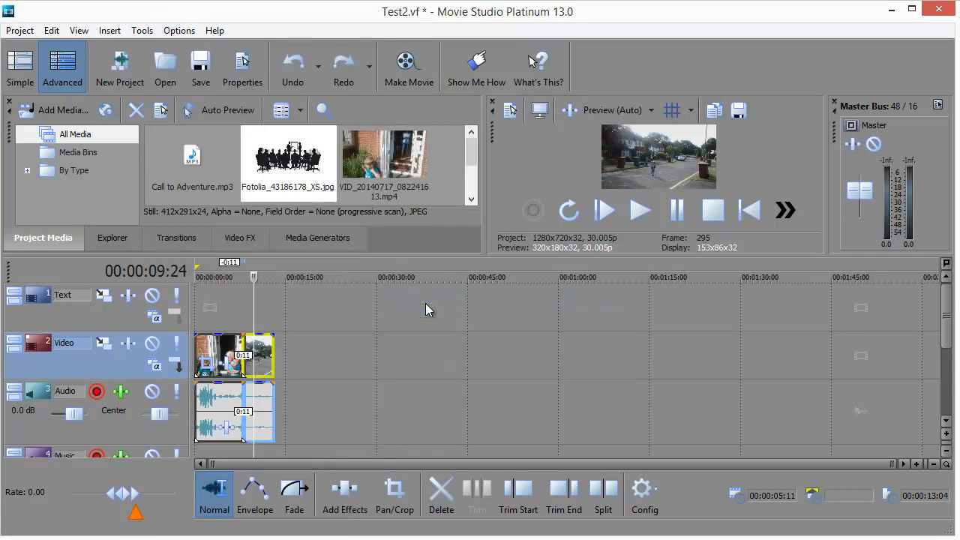
{"action": "left_click_drag", "start_coordinate": [285, 159], "coordinate": [196, 354]}
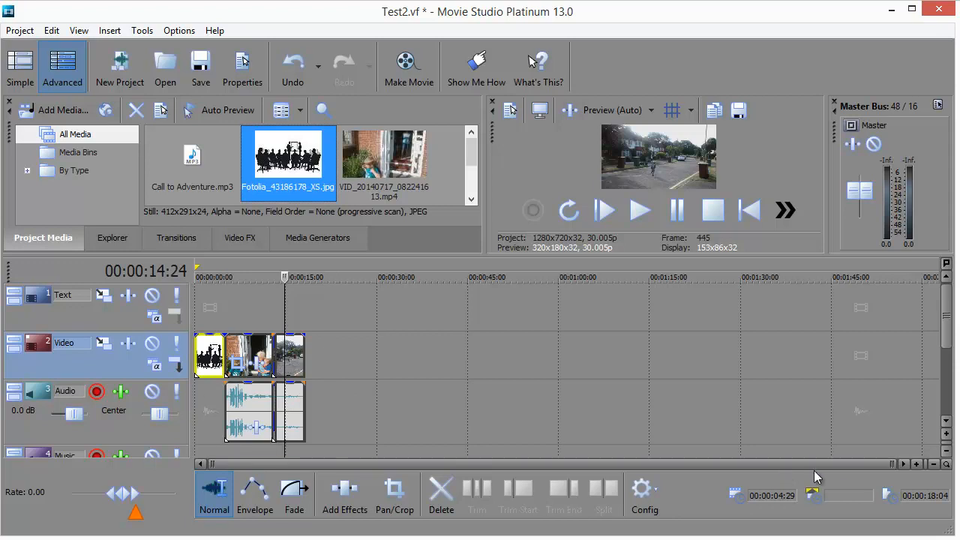
- Trim the end of the opening image on the Video track to a length of 00:00:00:29
{"action": "left_click", "coordinate": [916, 465]}
{"action": "left_click", "coordinate": [916, 465]}
{"action": "left_click", "coordinate": [915, 465]}
{"action": "left_click", "coordinate": [916, 465]}
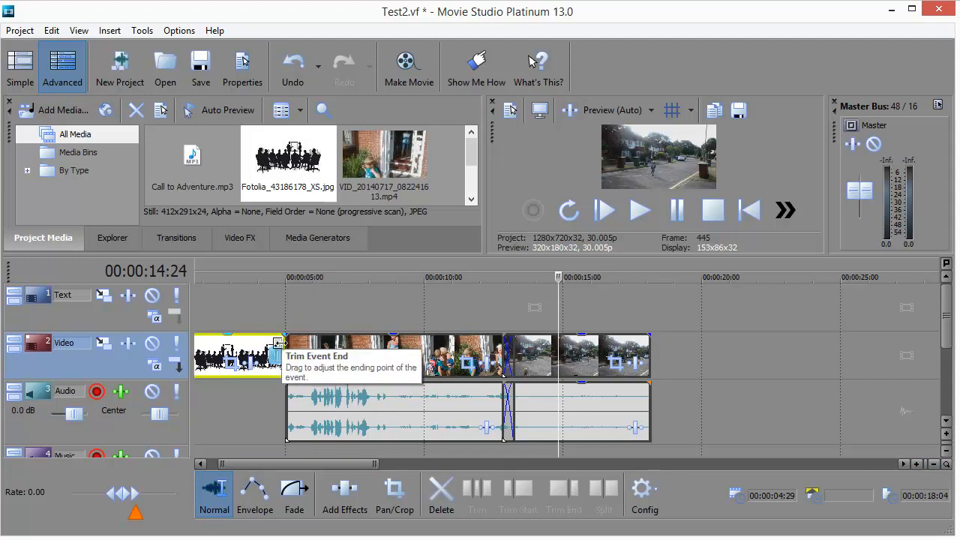
{"action": "left_click_drag", "start_coordinate": [278, 343], "coordinate": [216, 350]}
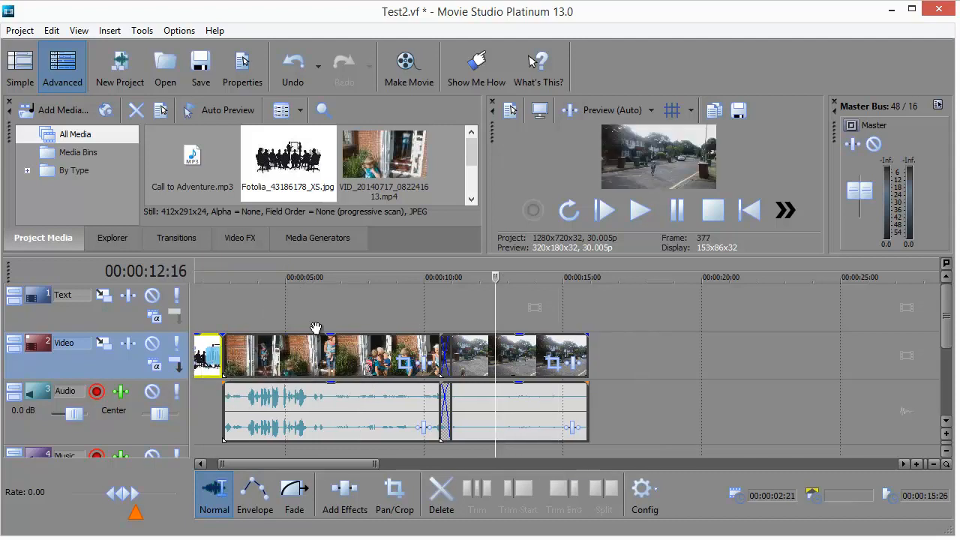
{"action": "left_click", "coordinate": [916, 464]}
{"action": "left_click", "coordinate": [916, 463]}
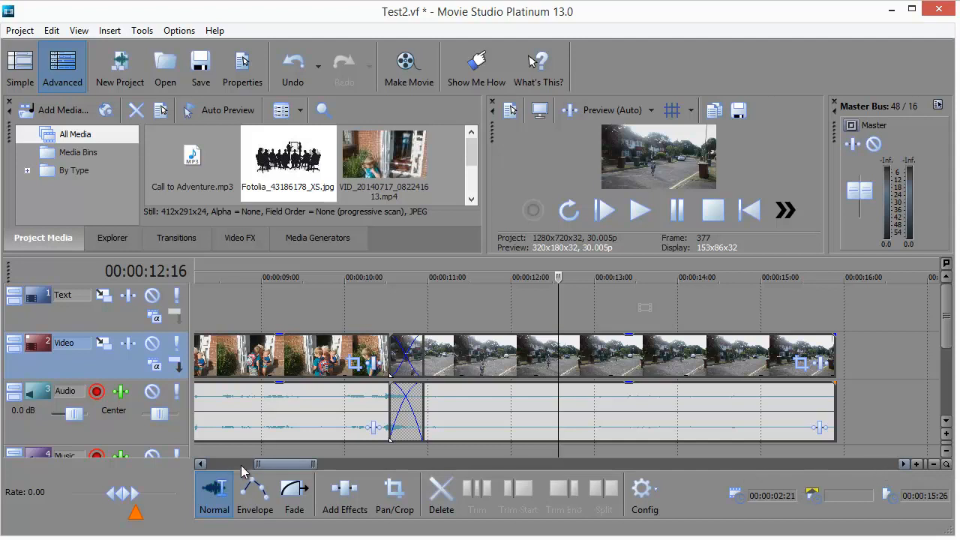
{"action": "left_click_drag", "start_coordinate": [270, 468], "coordinate": [224, 466]}
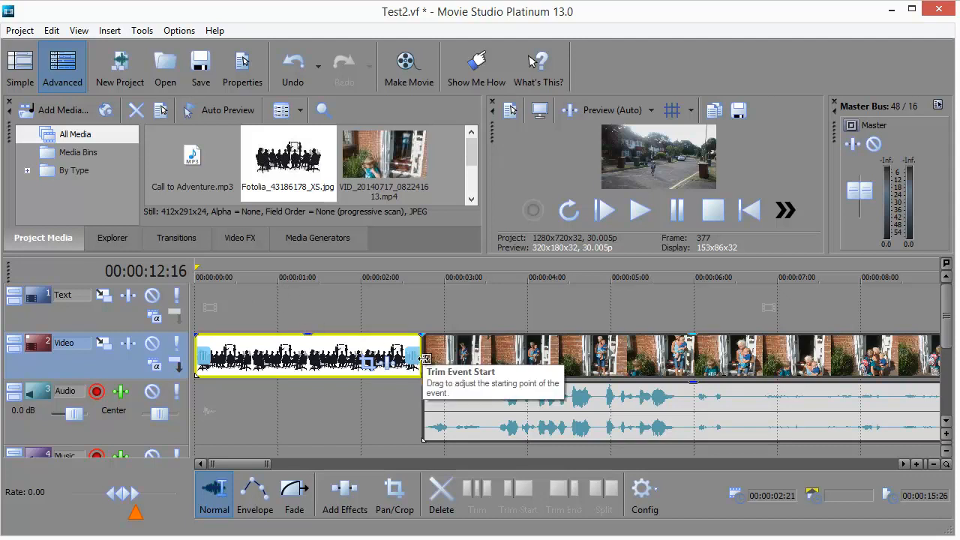
{"action": "left_click_drag", "start_coordinate": [420, 354], "coordinate": [270, 372]}
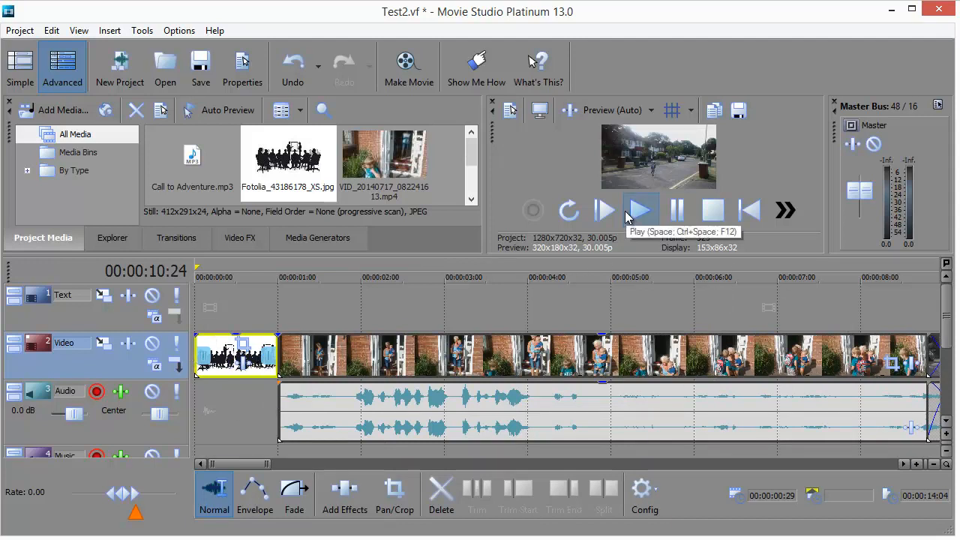
- Play the movie from the start, and play again across the cut from the doorway clip to the street clip
{"action": "left_click", "coordinate": [744, 215]}
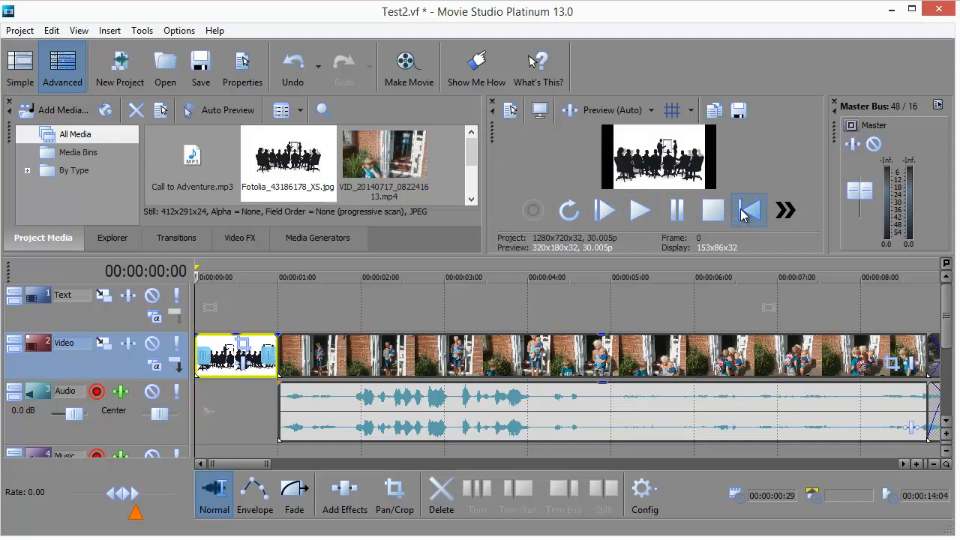
{"action": "left_click", "coordinate": [645, 214]}
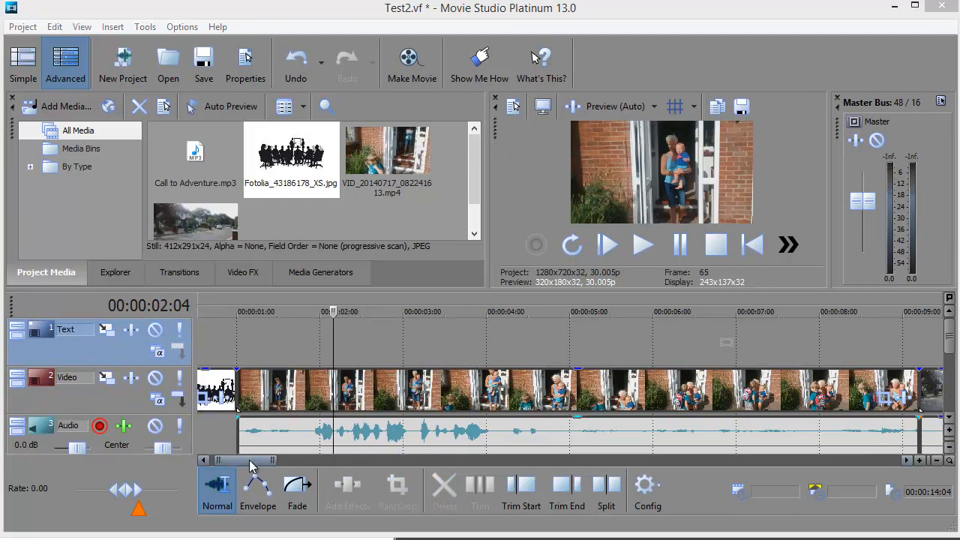
{"action": "left_click_drag", "start_coordinate": [250, 466], "coordinate": [284, 468]}
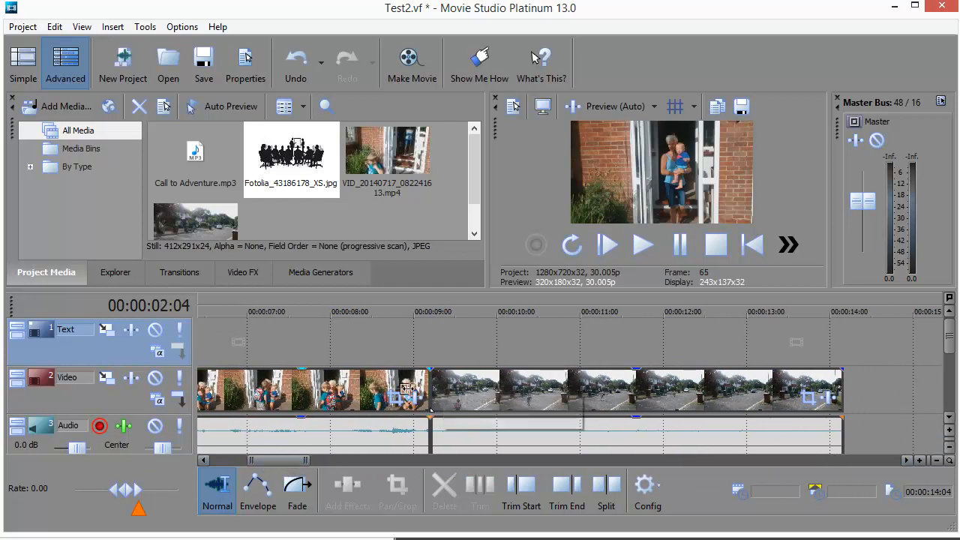
{"action": "left_click", "coordinate": [398, 303]}
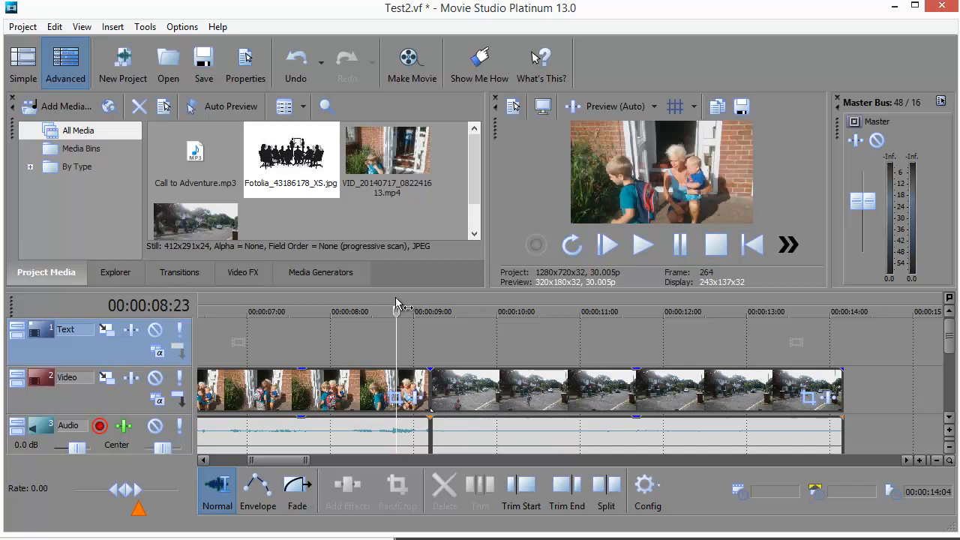
{"action": "left_click", "coordinate": [642, 248]}
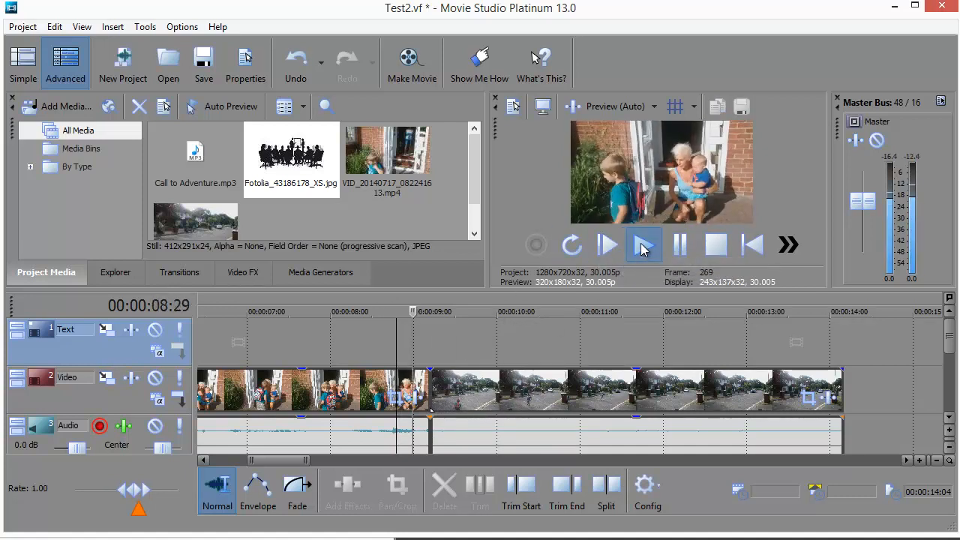
{"action": "left_click", "coordinate": [642, 248]}
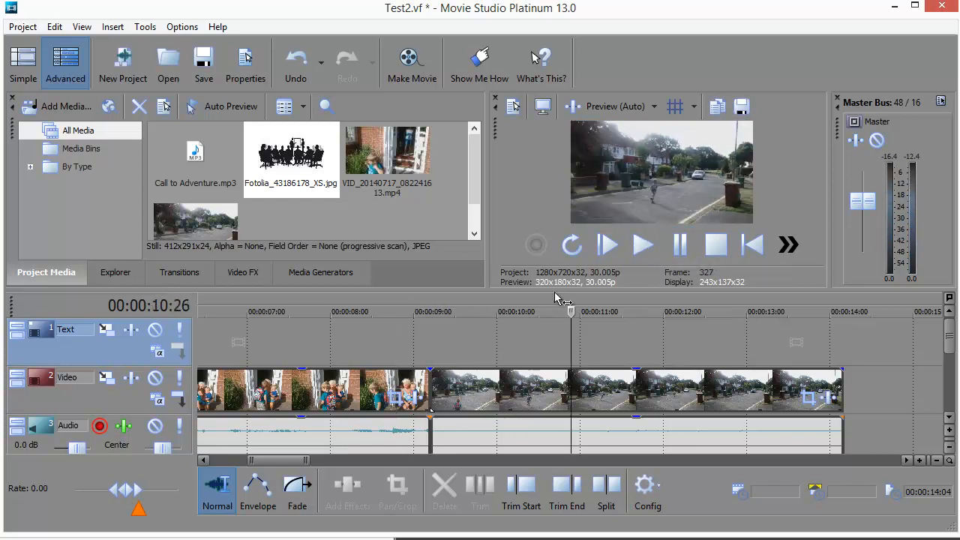
- Overlap the start of the street clip with the doorway clip to make a 0:10 crossfade, and play across it
{"action": "left_click", "coordinate": [468, 391]}
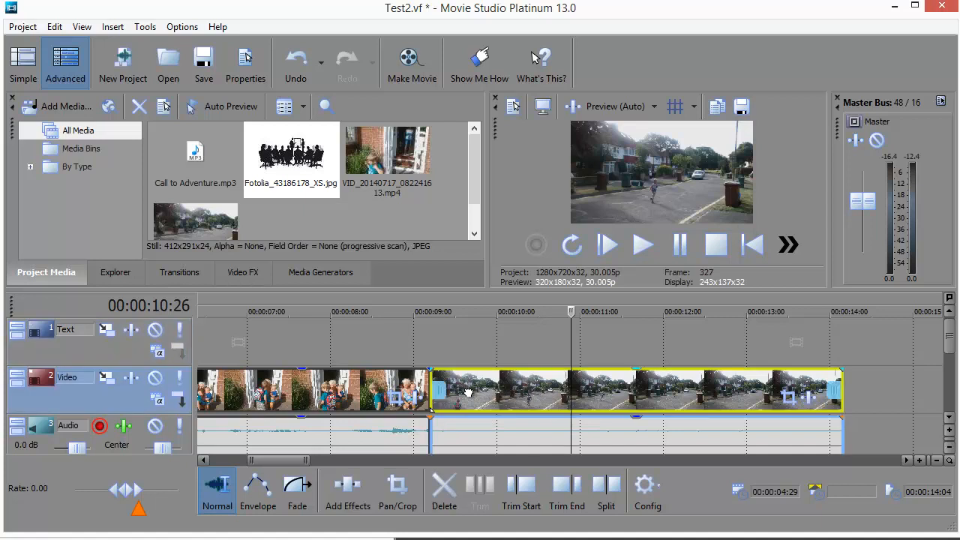
{"action": "left_click_drag", "start_coordinate": [468, 391], "coordinate": [438, 396]}
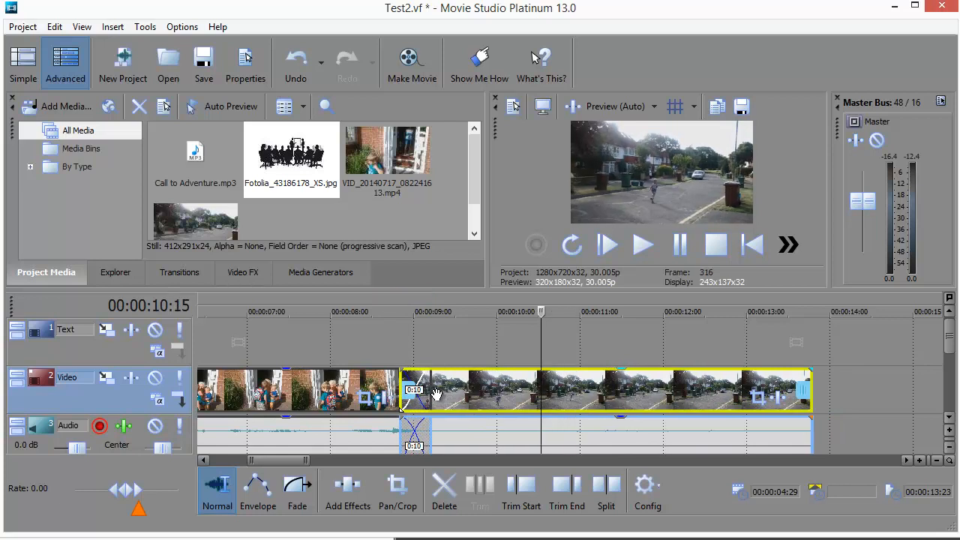
{"action": "left_click", "coordinate": [377, 300]}
{"action": "left_click", "coordinate": [643, 246]}
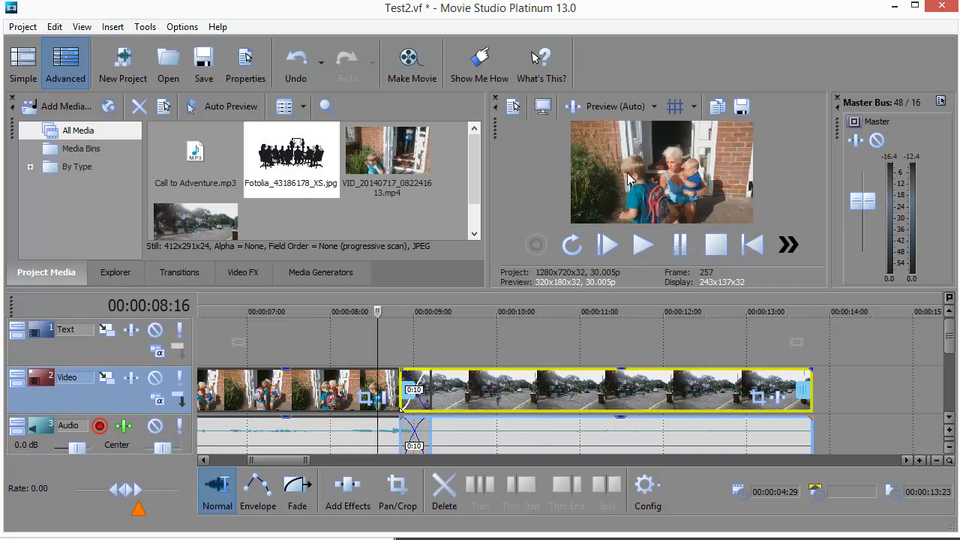
{"action": "left_click", "coordinate": [646, 250]}
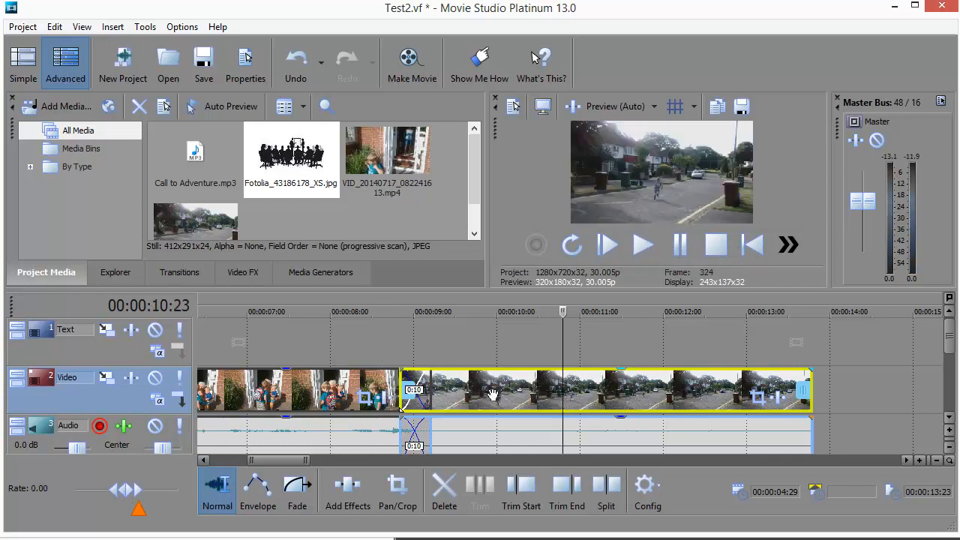
- Move the street clip further over the doorway clip to widen the crossfade to 1:04, and play across it
{"action": "left_click_drag", "start_coordinate": [494, 394], "coordinate": [428, 394]}
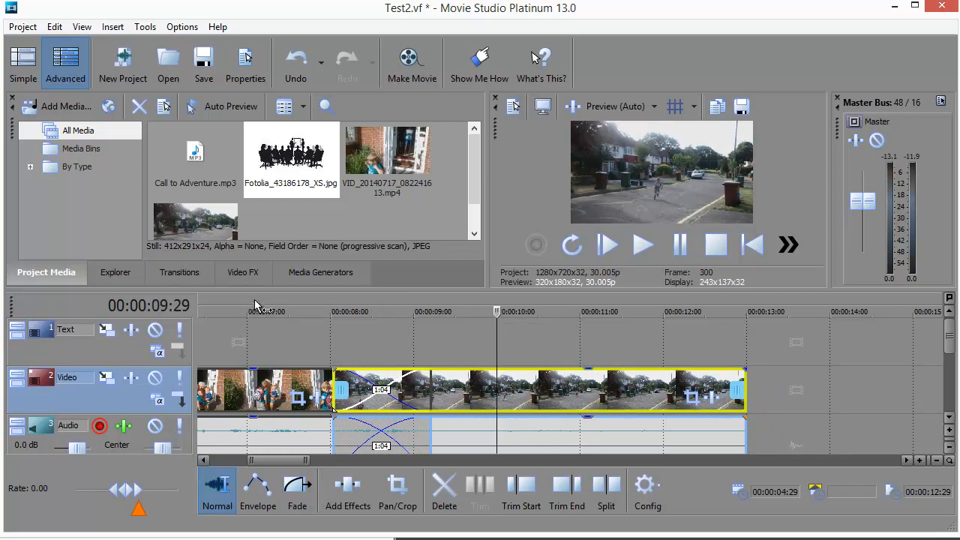
{"action": "left_click", "coordinate": [255, 306]}
{"action": "left_click", "coordinate": [644, 246]}
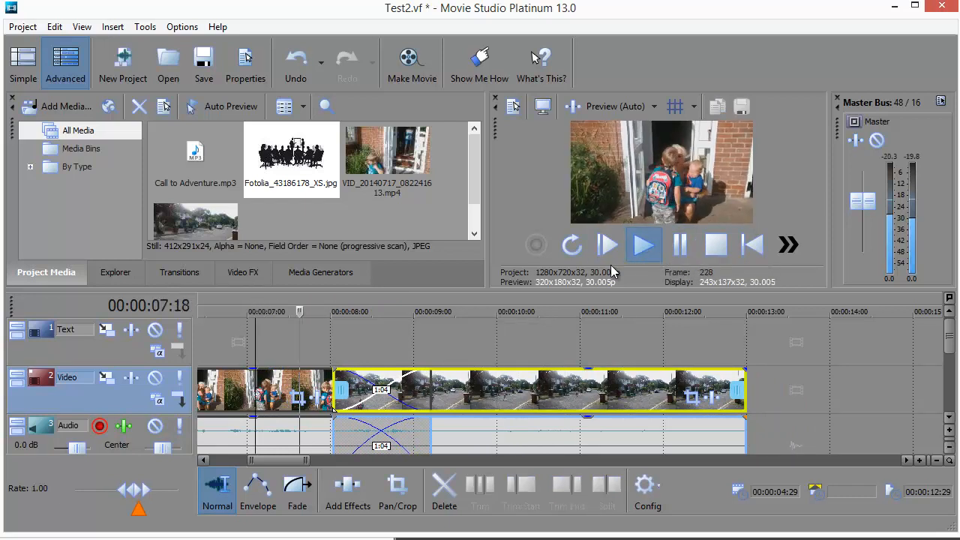
{"action": "left_click", "coordinate": [679, 239]}
- Move the street clip away from the doorway clip to shorten their crossfade to 0:02
{"action": "left_click_drag", "start_coordinate": [432, 395], "coordinate": [512, 395]}
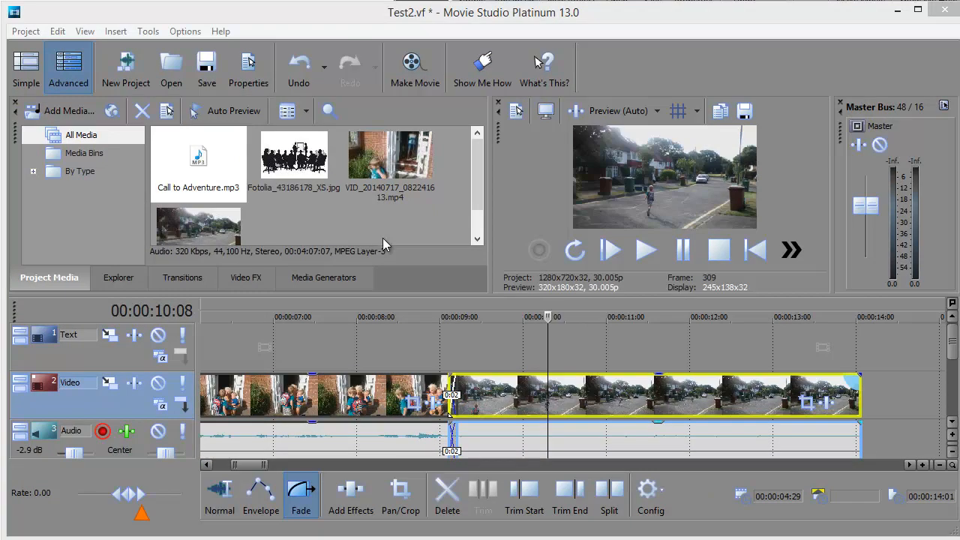
- Add Call to Adventure.mp3 from the project media to the Music track
{"action": "left_click", "coordinate": [185, 180]}
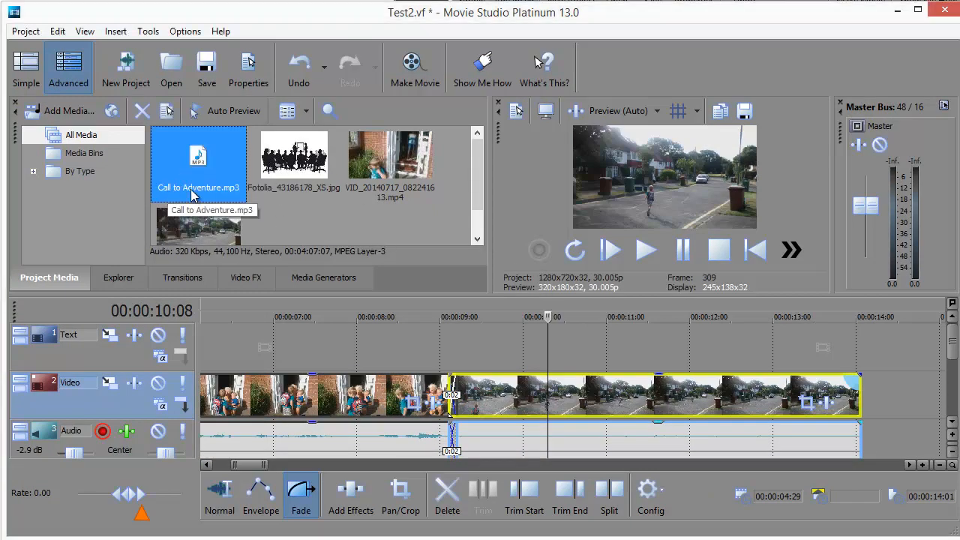
{"action": "left_click_drag", "start_coordinate": [954, 352], "coordinate": [954, 386]}
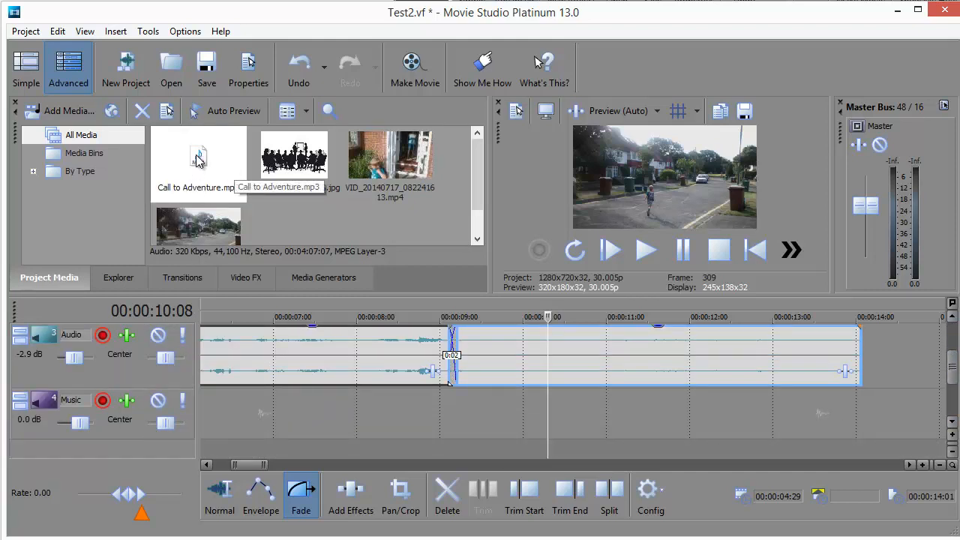
{"action": "left_click_drag", "start_coordinate": [204, 192], "coordinate": [254, 418]}
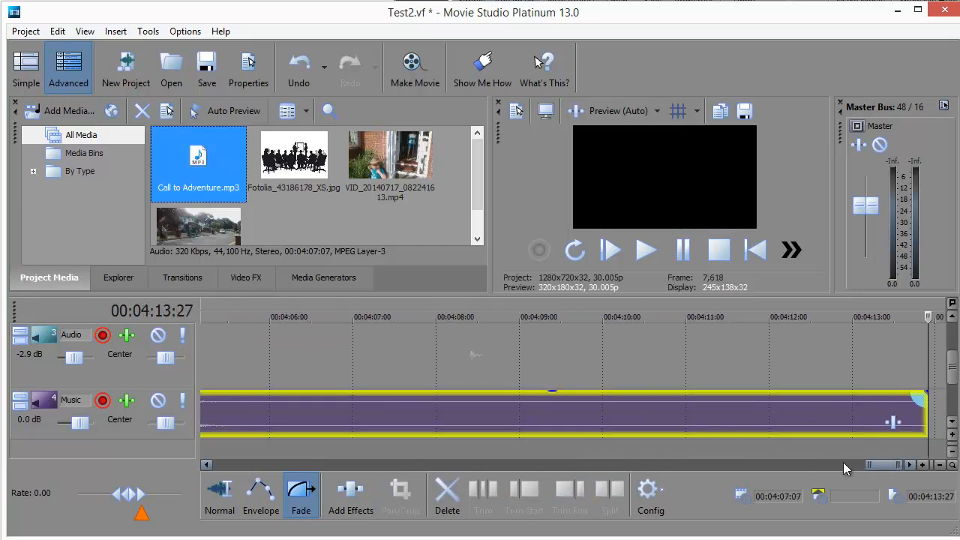
- Switch from the Fade to the Normal editing tool and move the music event to the very start of the Music track
{"action": "left_click_drag", "start_coordinate": [876, 468], "coordinate": [221, 486]}
{"action": "left_click_drag", "start_coordinate": [773, 413], "coordinate": [631, 408]}
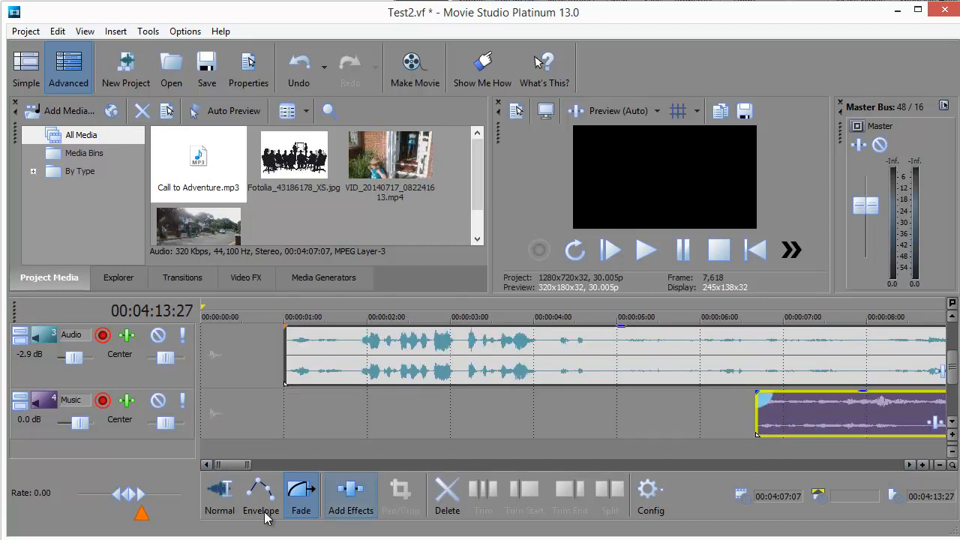
{"action": "left_click", "coordinate": [217, 499]}
{"action": "left_click_drag", "start_coordinate": [832, 410], "coordinate": [270, 389]}
- Trim the end of the music event to 00:00:14:01, in line with the end of the street clip
{"action": "key", "text": "End"}
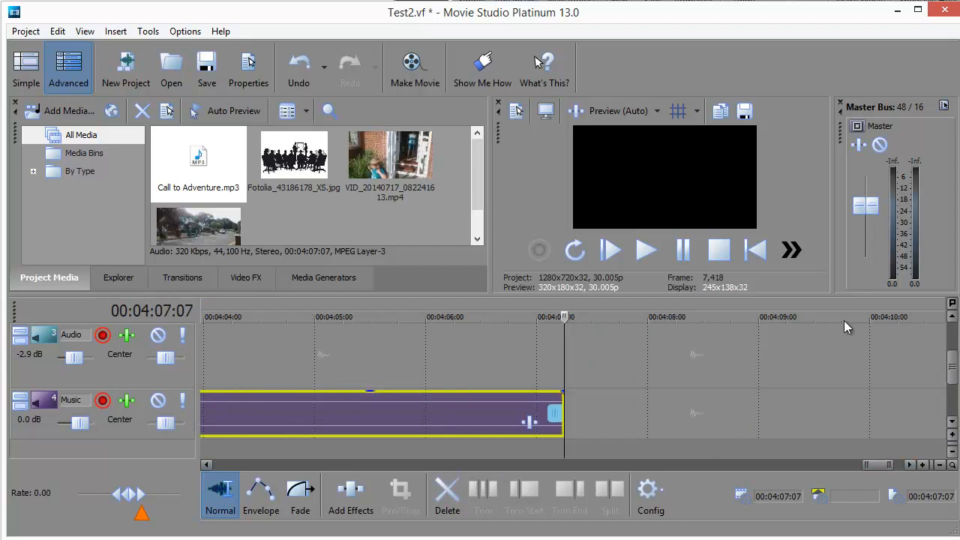
{"action": "left_click", "coordinate": [939, 464]}
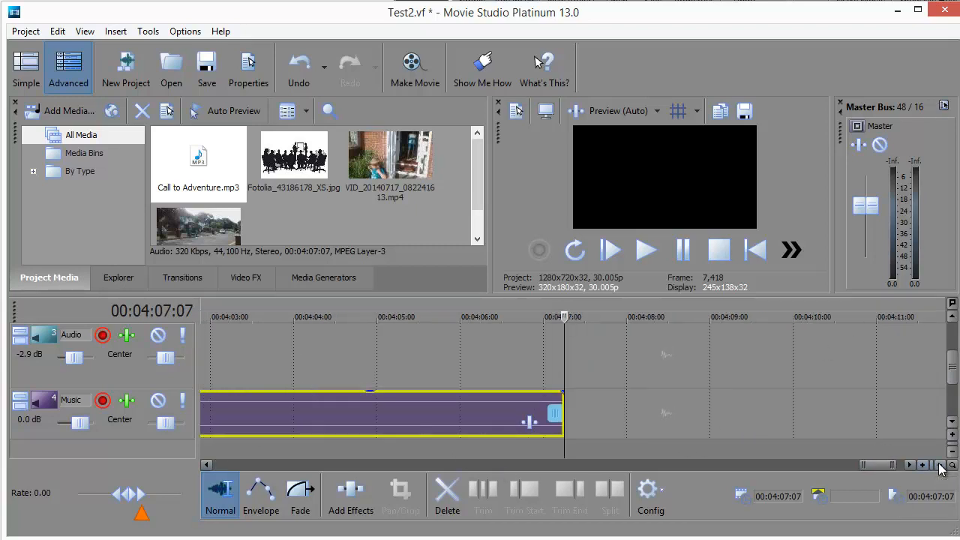
{"action": "left_click", "coordinate": [940, 465]}
{"action": "left_click", "coordinate": [940, 465]}
{"action": "left_click", "coordinate": [941, 465]}
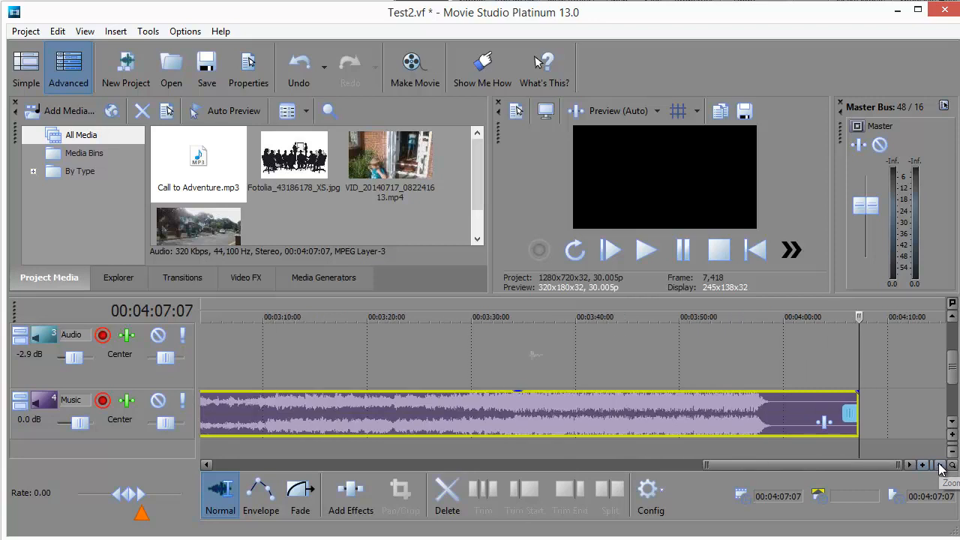
{"action": "left_click", "coordinate": [941, 465]}
{"action": "left_click", "coordinate": [941, 467]}
{"action": "left_click", "coordinate": [941, 466]}
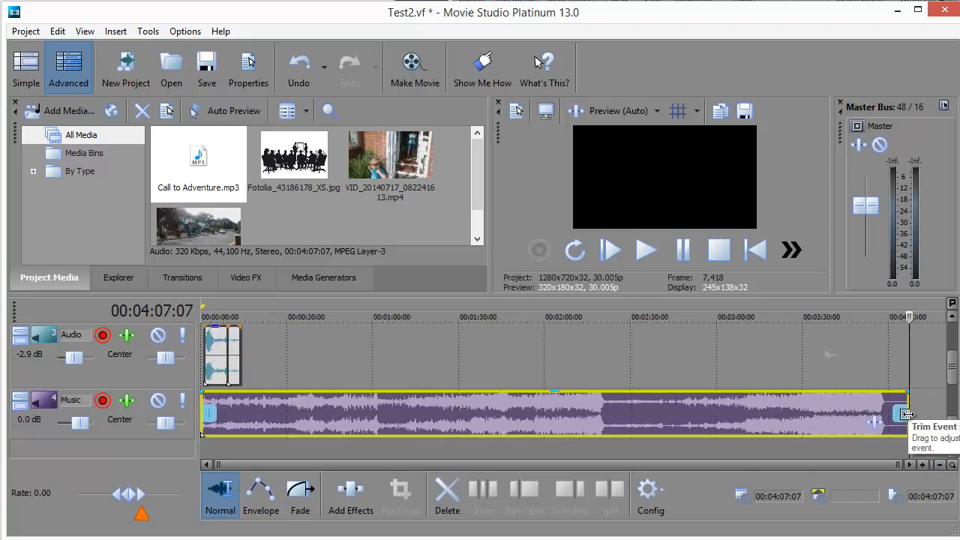
{"action": "left_click_drag", "start_coordinate": [906, 414], "coordinate": [241, 392]}
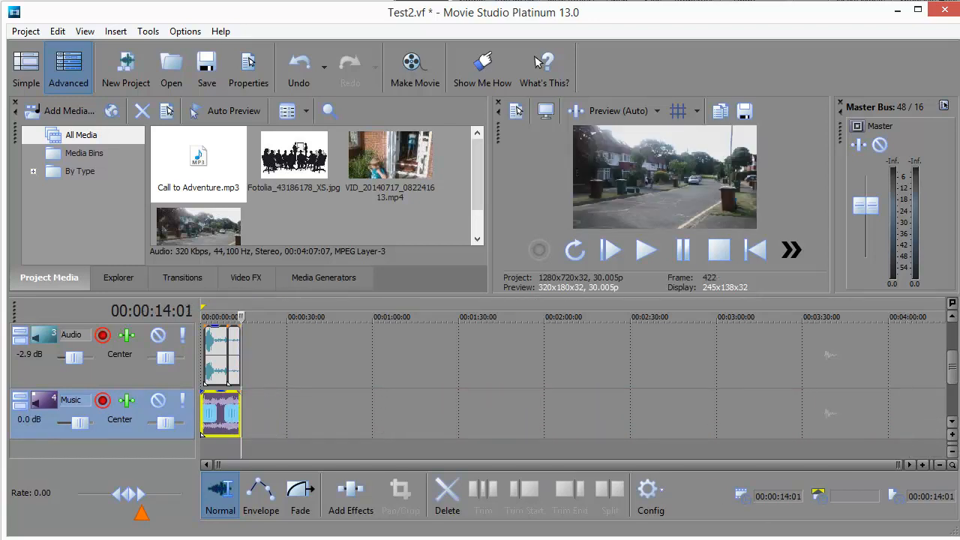
- Play the movie from the start to hear the music together with the clips' own sound
{"action": "left_click", "coordinate": [923, 465]}
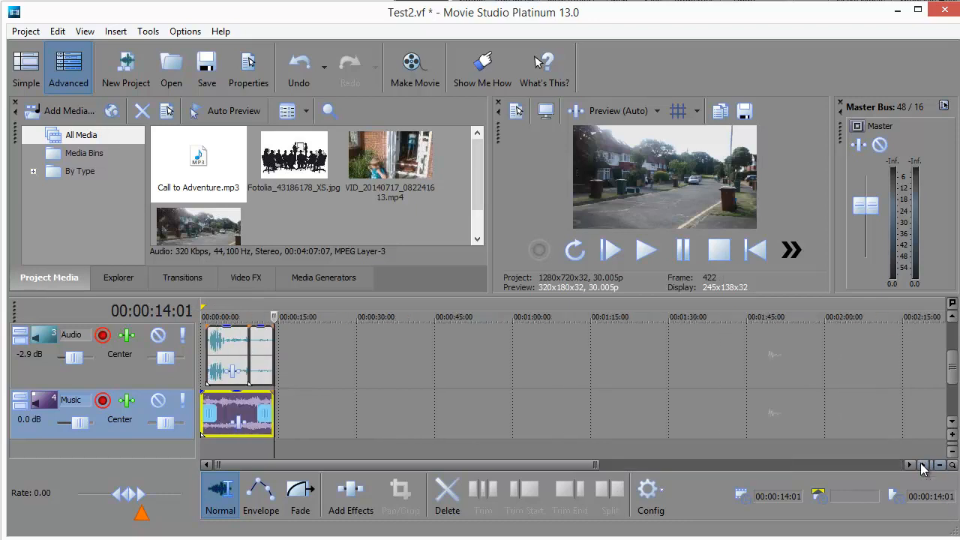
{"action": "left_click", "coordinate": [924, 465]}
{"action": "left_click", "coordinate": [715, 253]}
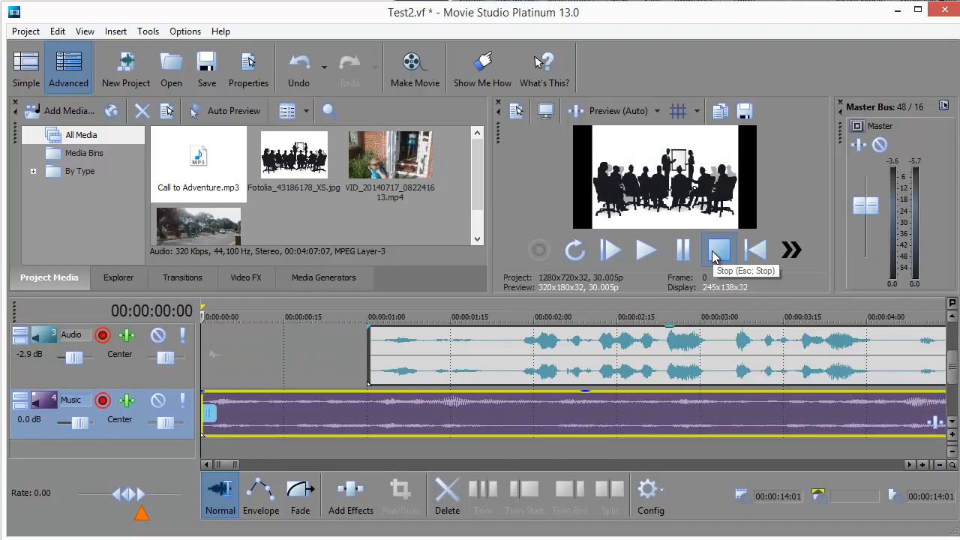
{"action": "left_click", "coordinate": [648, 253]}
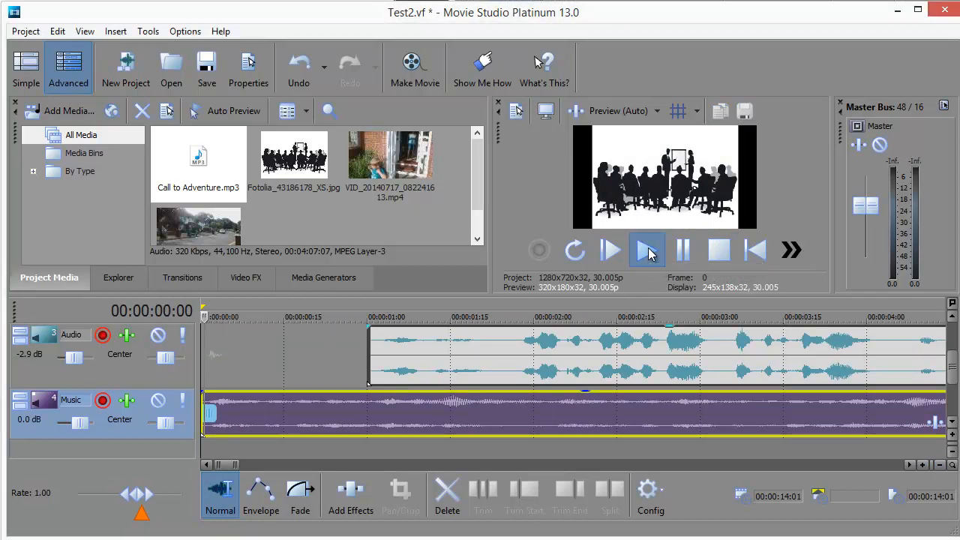
{"action": "left_click", "coordinate": [718, 252]}
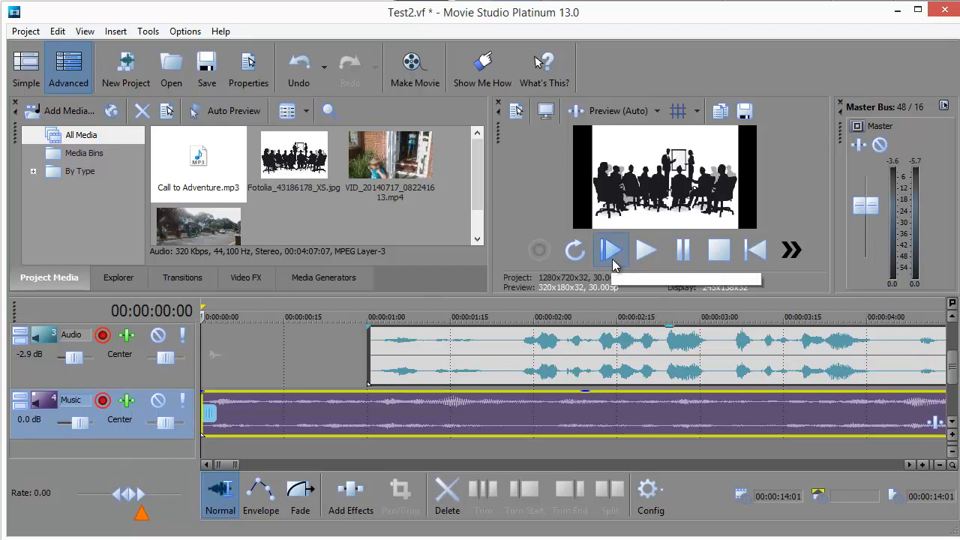
- Lower the Music track's volume to -9.3 dB while playing the movie from the start
{"action": "left_click", "coordinate": [645, 251]}
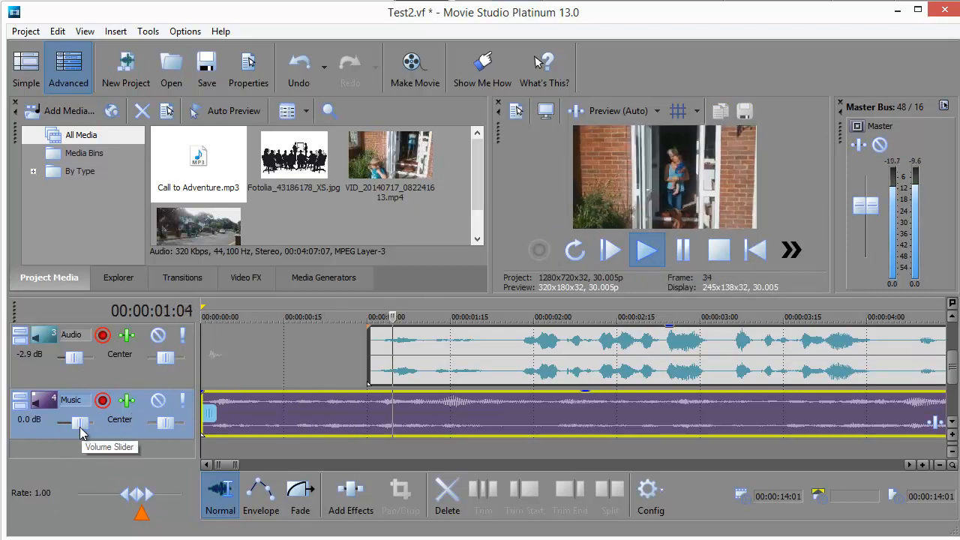
{"action": "mouse_move", "coordinate": [79, 426]}
{"action": "left_mouse_down"}
{"action": "mouse_move", "coordinate": [66, 426]}
{"action": "mouse_move", "coordinate": [72, 430]}
{"action": "left_mouse_up"}
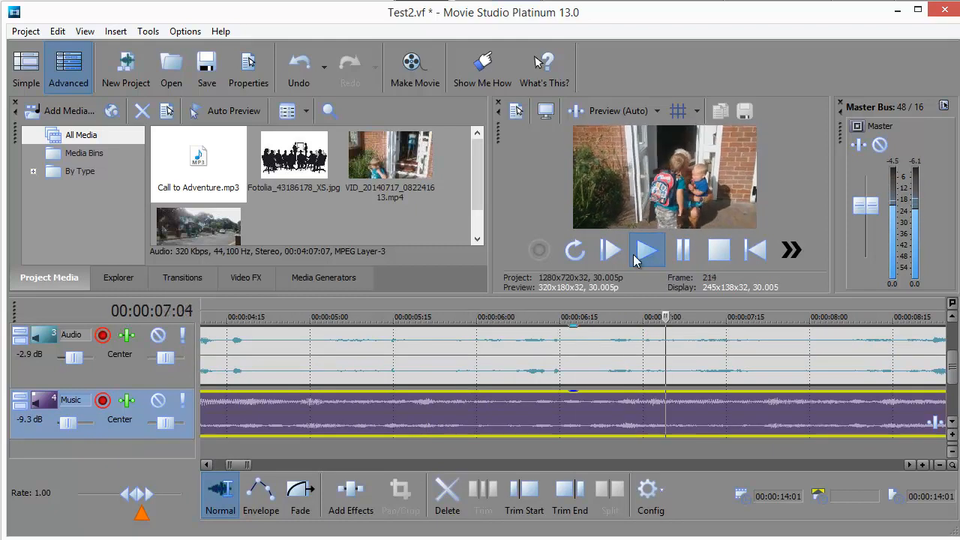
{"action": "left_click", "coordinate": [711, 252]}
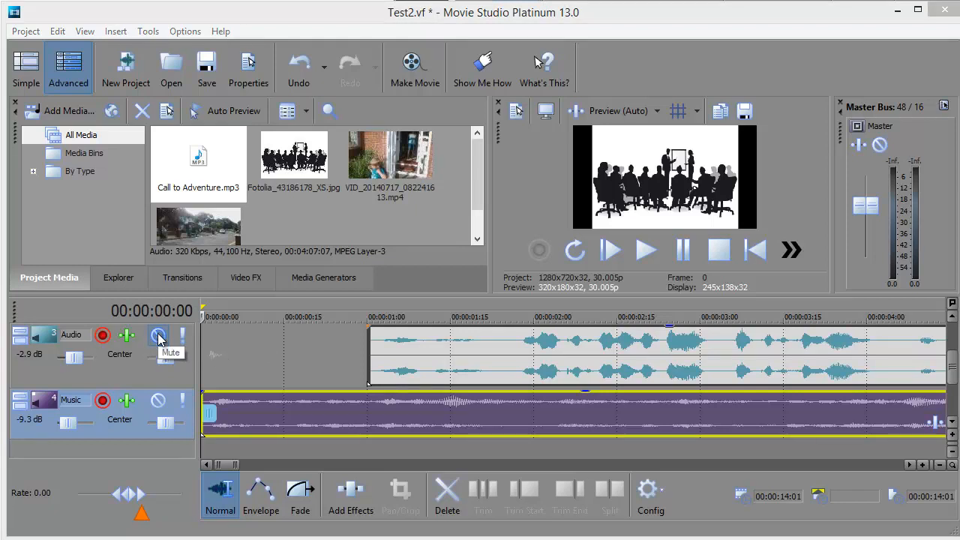
- Mute the Audio track and play the movie from the start with only the music audible
{"action": "left_click", "coordinate": [158, 336]}
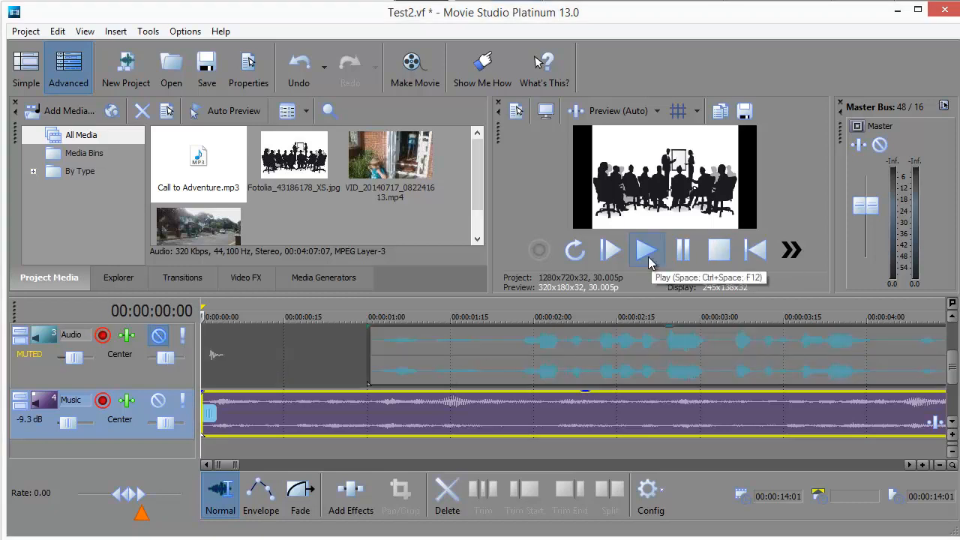
{"action": "left_click", "coordinate": [643, 252]}
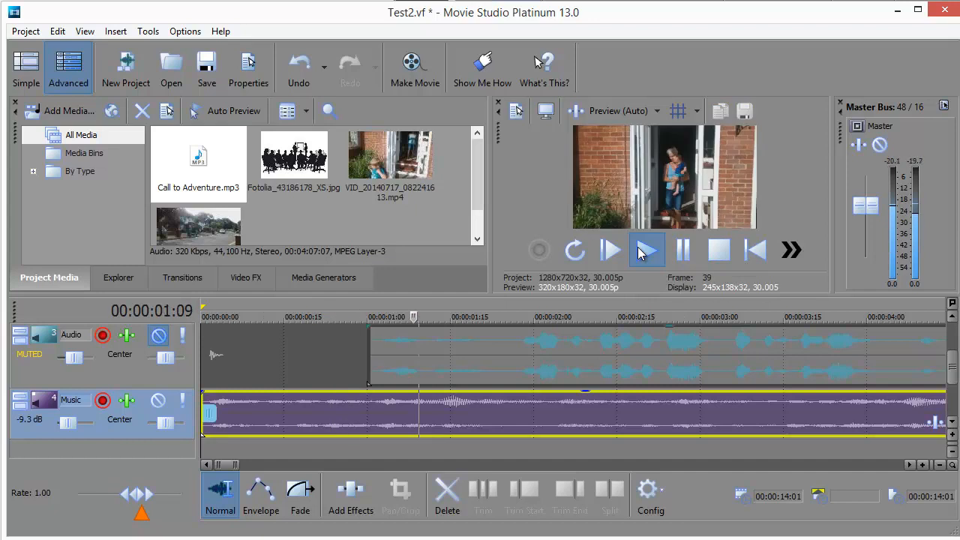
{"action": "left_click", "coordinate": [720, 252]}
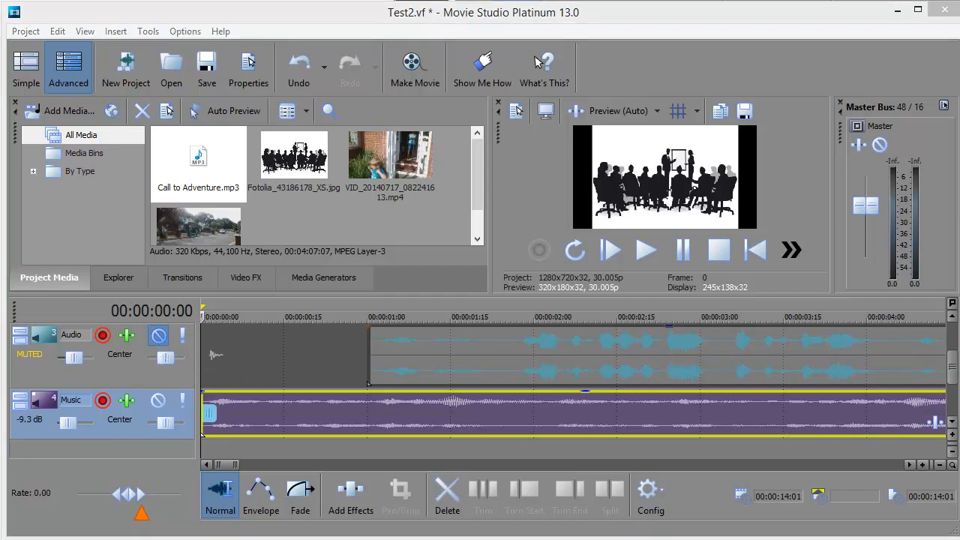
- Select all events on the timeline and apply the 100% Black and White video effect to them
{"action": "left_click", "coordinate": [241, 279]}
{"action": "left_click", "coordinate": [104, 152]}
{"action": "left_click", "coordinate": [102, 167]}
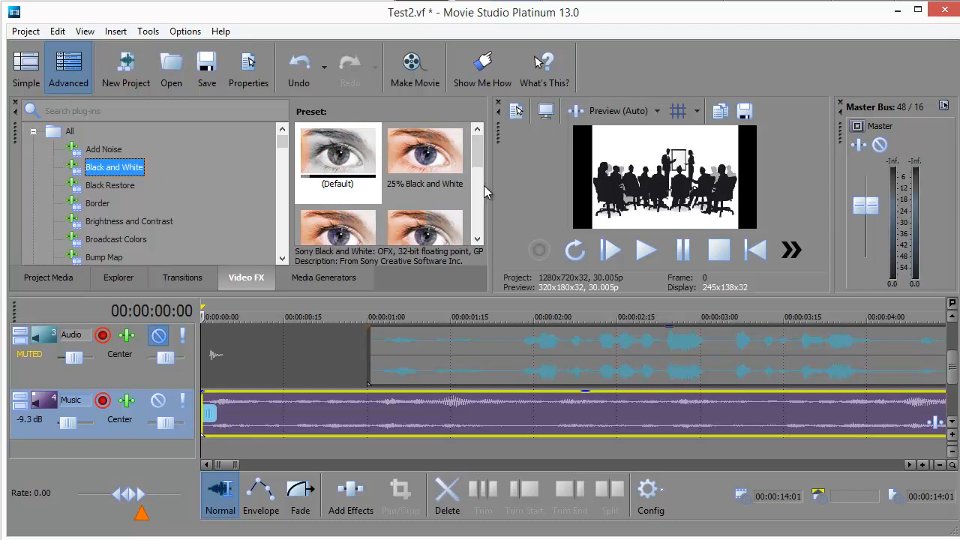
{"action": "left_click_drag", "start_coordinate": [481, 163], "coordinate": [488, 219]}
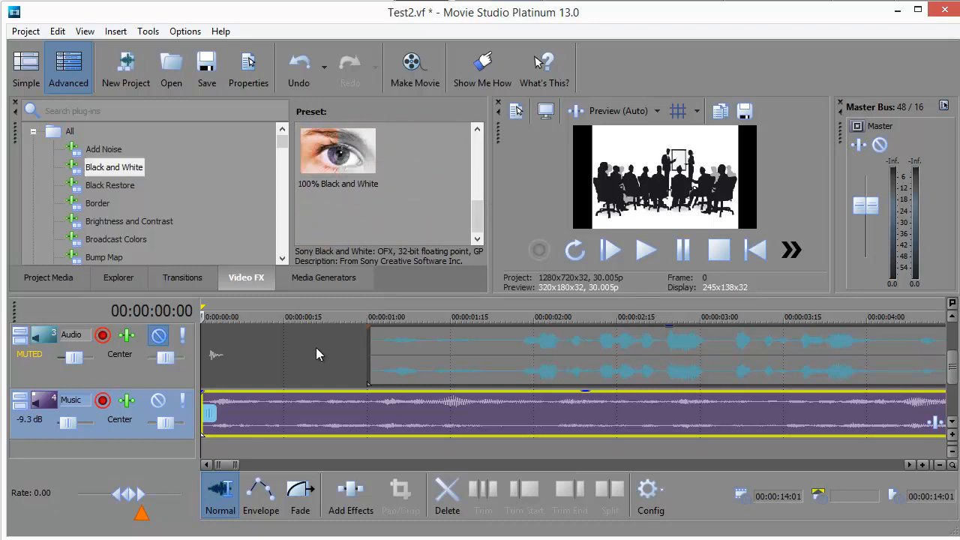
{"action": "left_click", "coordinate": [316, 347]}
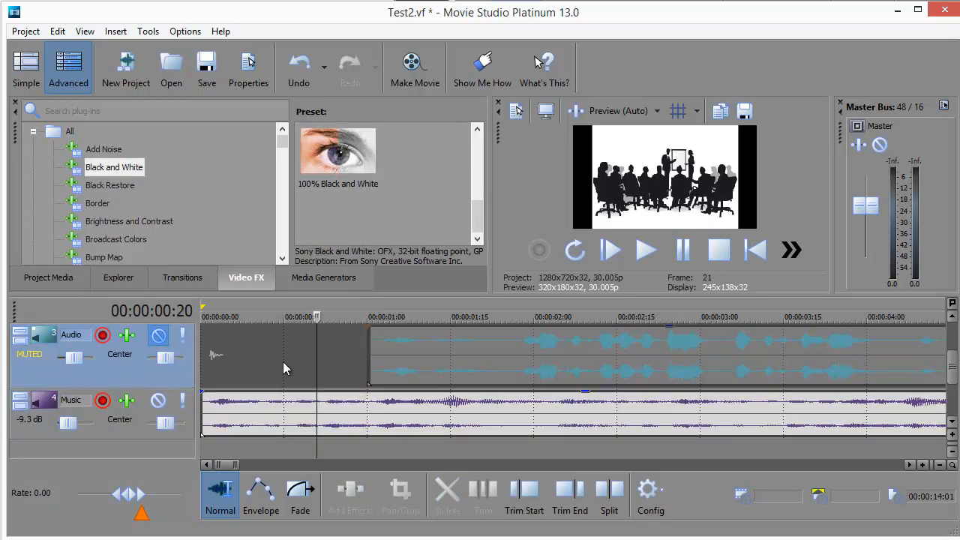
{"action": "key", "text": "ctrl+a"}
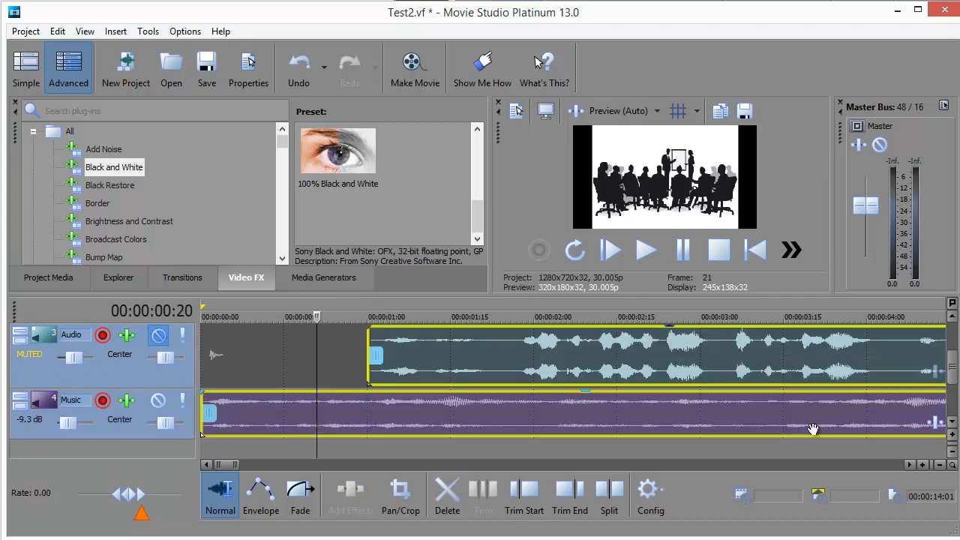
{"action": "left_click_drag", "start_coordinate": [950, 365], "coordinate": [950, 334]}
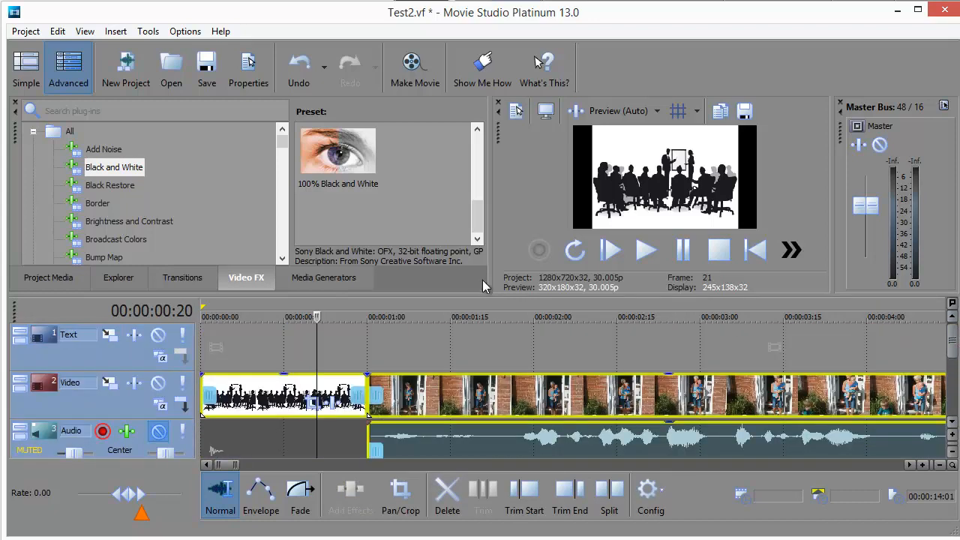
{"action": "left_click", "coordinate": [353, 165]}
{"action": "left_click_drag", "start_coordinate": [367, 194], "coordinate": [447, 394]}
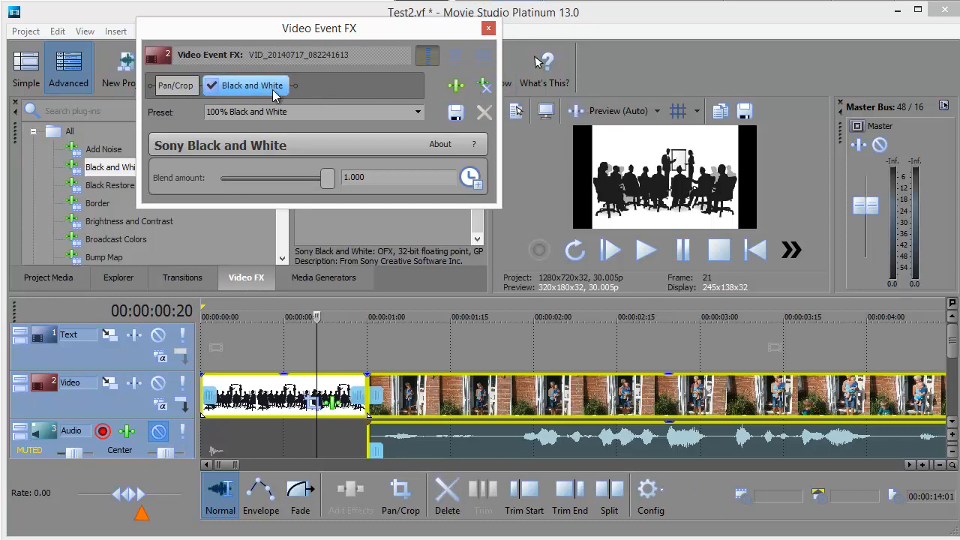
- Try removing the Black and White effect, undo that removal and close the effect settings
{"action": "left_click", "coordinate": [484, 87]}
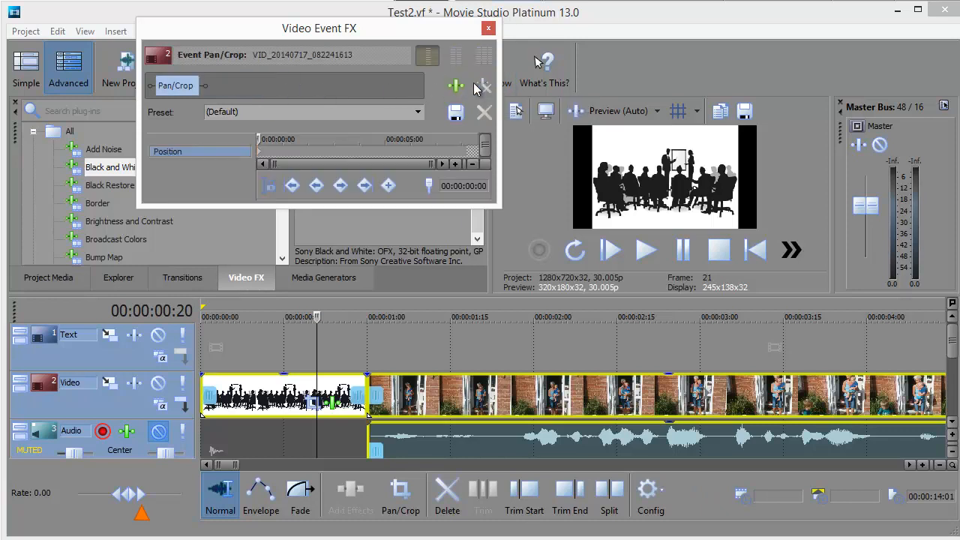
{"action": "key", "text": "ctrl+z"}
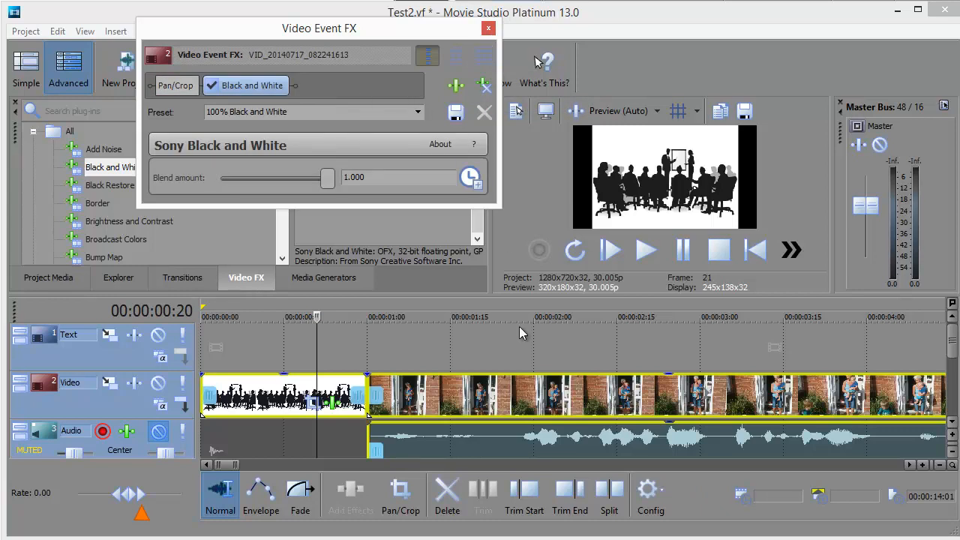
{"action": "left_click", "coordinate": [489, 29]}
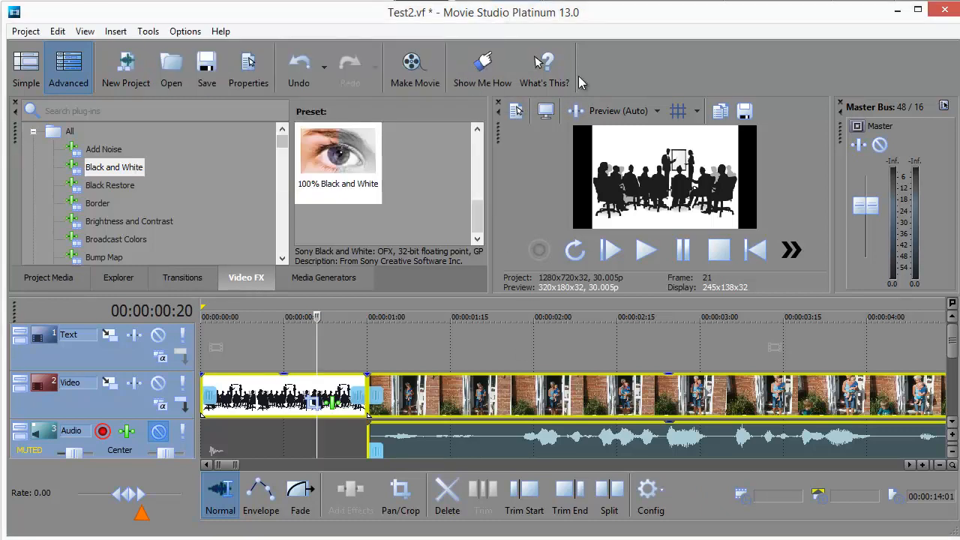
- Play the movie from 00:00:00:20 to check the black and white look, and stop playback
{"action": "left_click", "coordinate": [645, 250]}
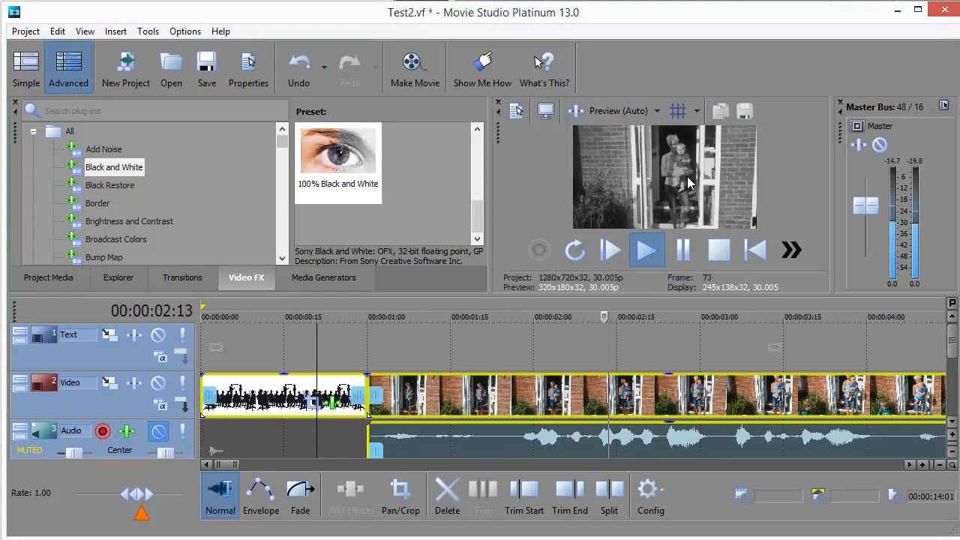
{"action": "left_click", "coordinate": [718, 253]}
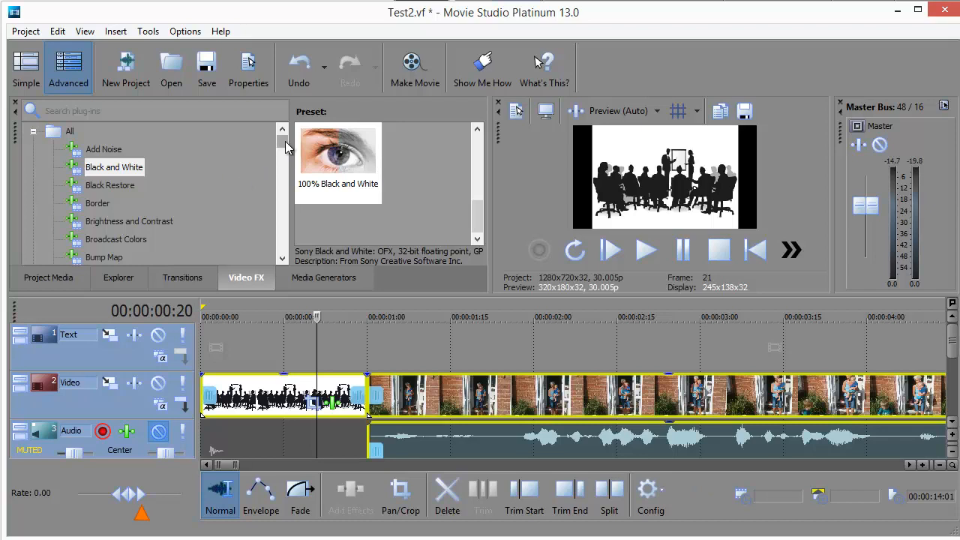
- Add the Sepia video effect with the Warm preset to all selected video events
{"action": "left_click_drag", "start_coordinate": [285, 147], "coordinate": [291, 219]}
{"action": "left_click", "coordinate": [96, 203]}
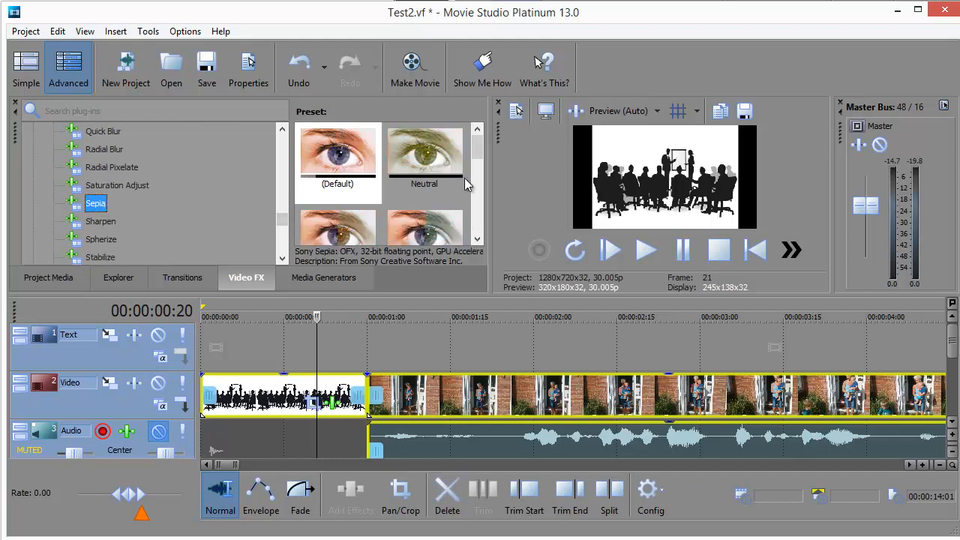
{"action": "left_click_drag", "start_coordinate": [483, 152], "coordinate": [483, 178]}
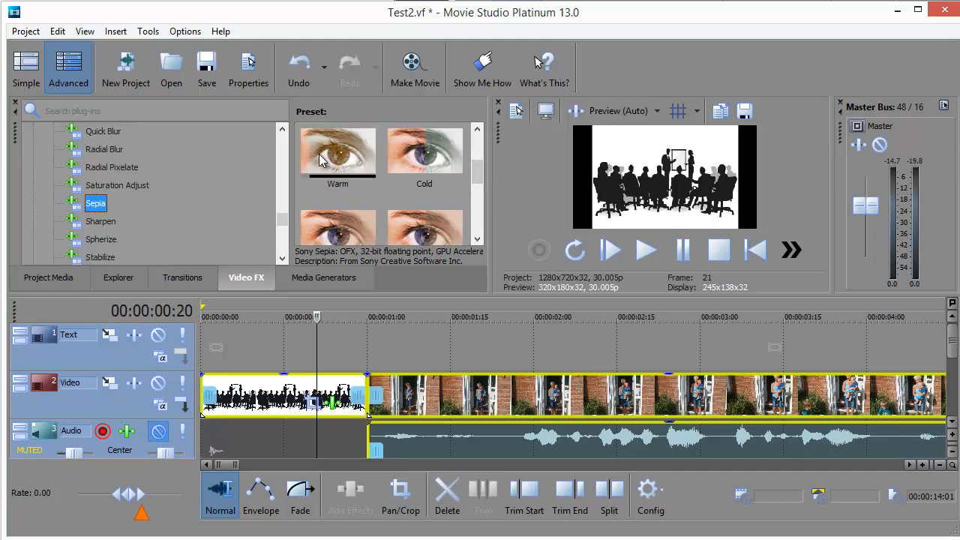
{"action": "left_click_drag", "start_coordinate": [334, 157], "coordinate": [426, 388]}
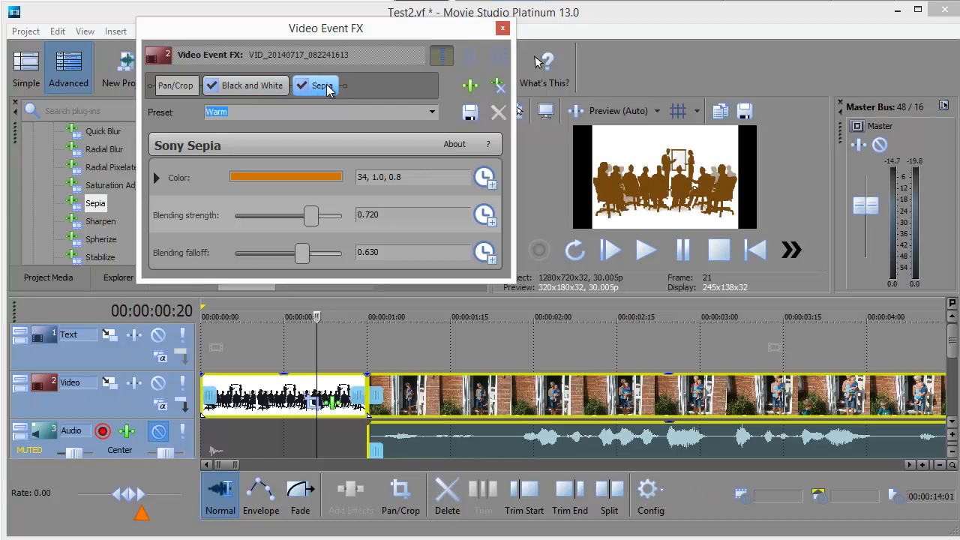
- Show the Black and White effect's settings and play the movie from 00:00:00:20 to preview both effects combined
{"action": "left_click", "coordinate": [250, 87]}
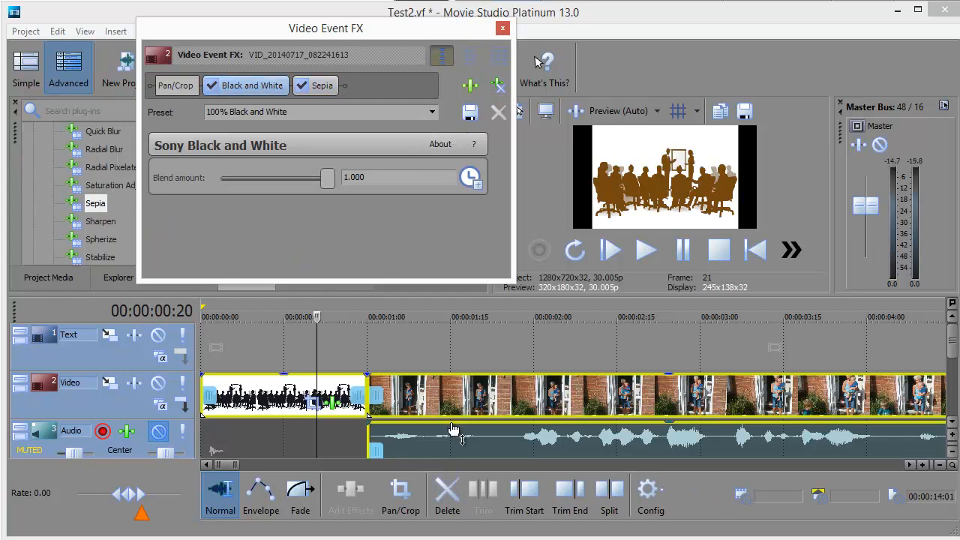
{"action": "left_click", "coordinate": [314, 312]}
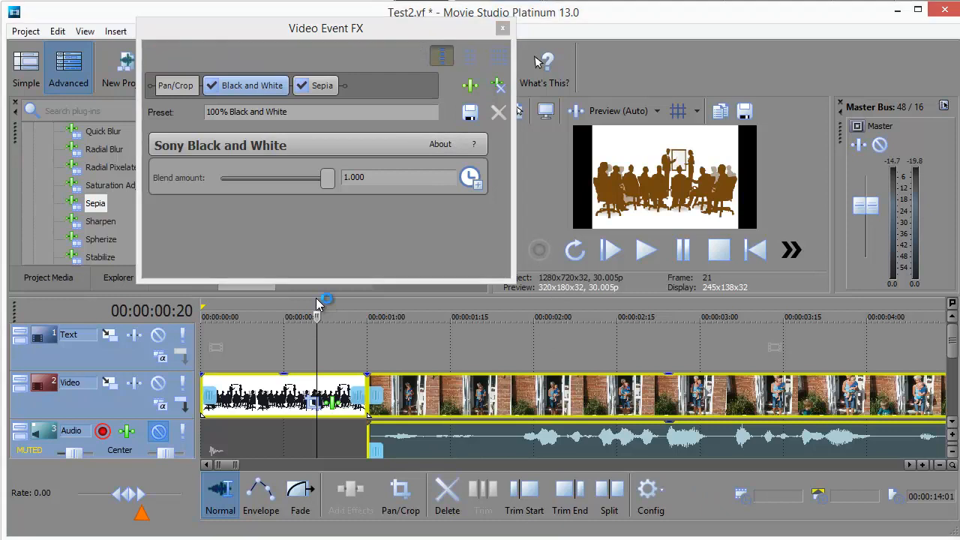
{"action": "left_click", "coordinate": [662, 253]}
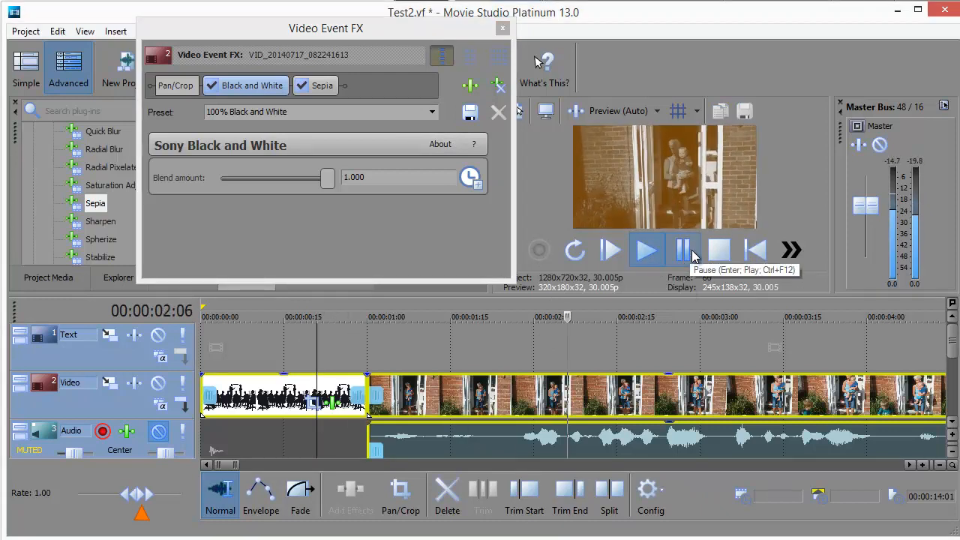
{"action": "left_click", "coordinate": [718, 250]}
- Try Black and White blend amounts of 0.175 and 0.357 while playing the movie from 00:00:00:24
{"action": "left_click_drag", "start_coordinate": [333, 184], "coordinate": [244, 184]}
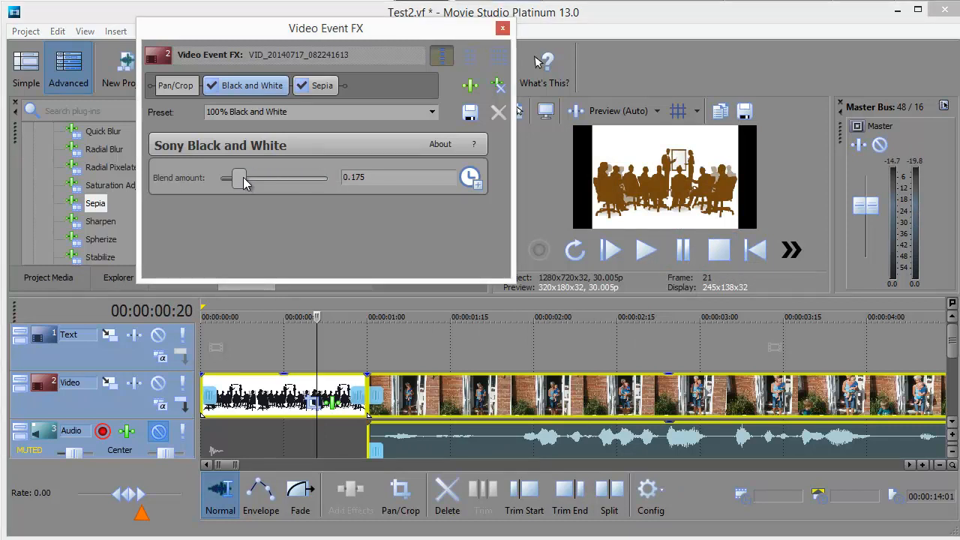
{"action": "left_click", "coordinate": [340, 315]}
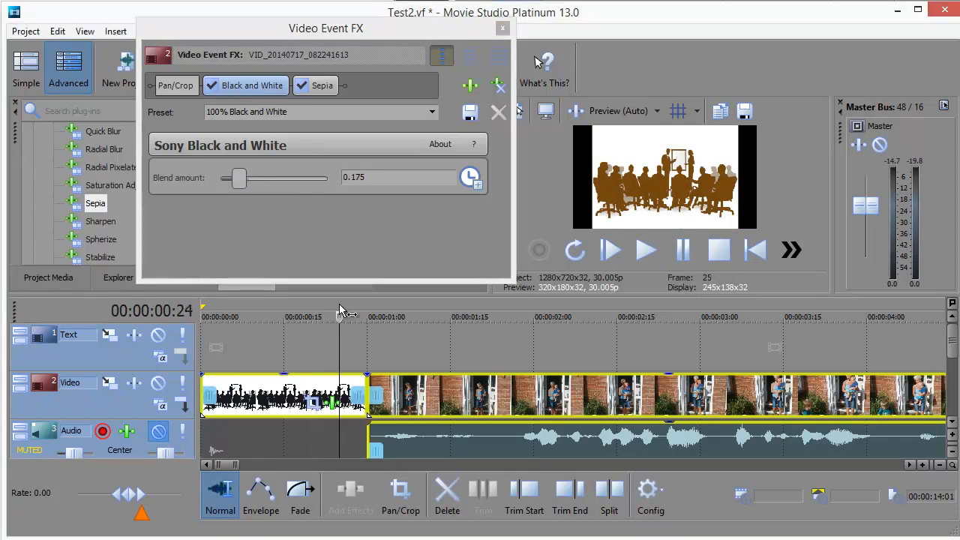
{"action": "left_click", "coordinate": [645, 250]}
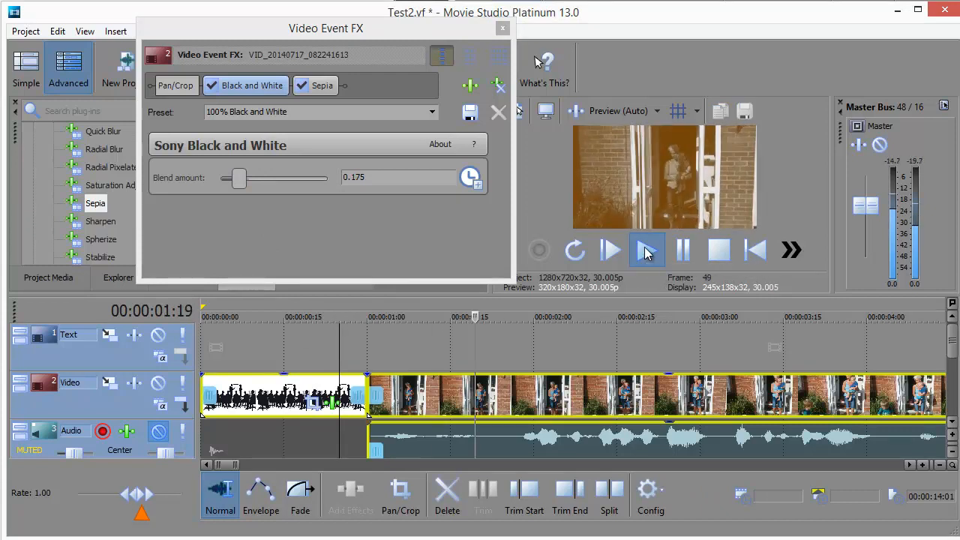
{"action": "mouse_move", "coordinate": [239, 180]}
{"action": "left_mouse_down"}
{"action": "mouse_move", "coordinate": [229, 180]}
{"action": "mouse_move", "coordinate": [258, 180]}
{"action": "left_mouse_up"}
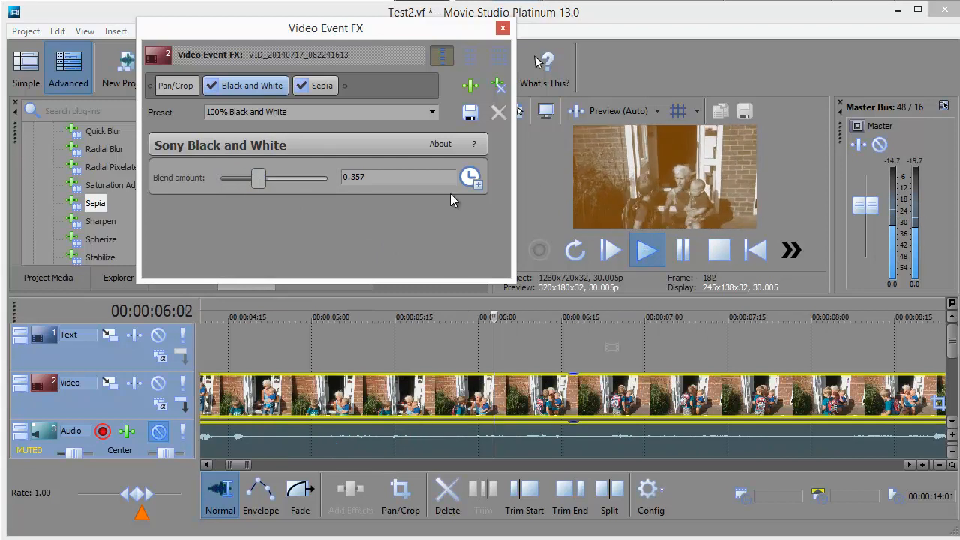
{"action": "left_click", "coordinate": [682, 251]}
- Set the Black and White effect's blend amount back to 1.000
{"action": "left_click", "coordinate": [327, 87]}
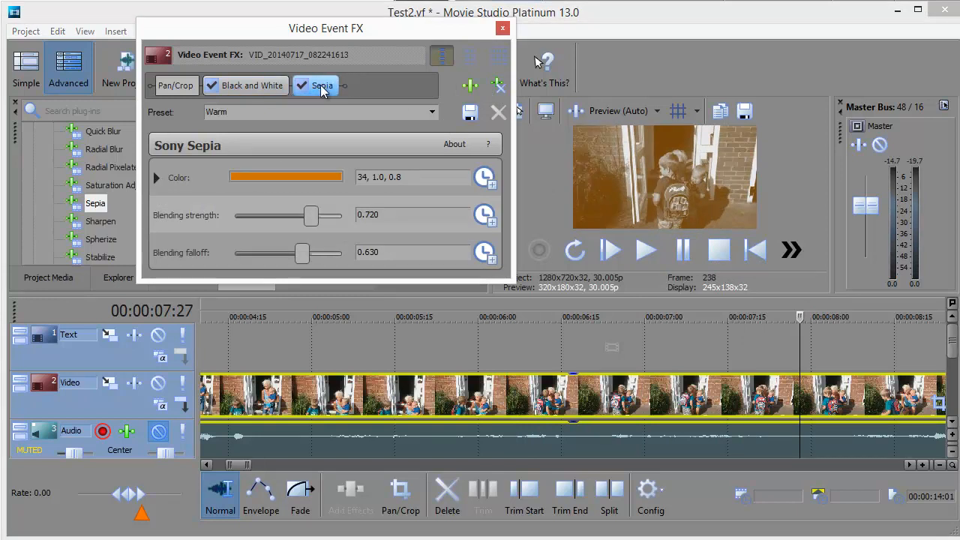
{"action": "left_click", "coordinate": [267, 88]}
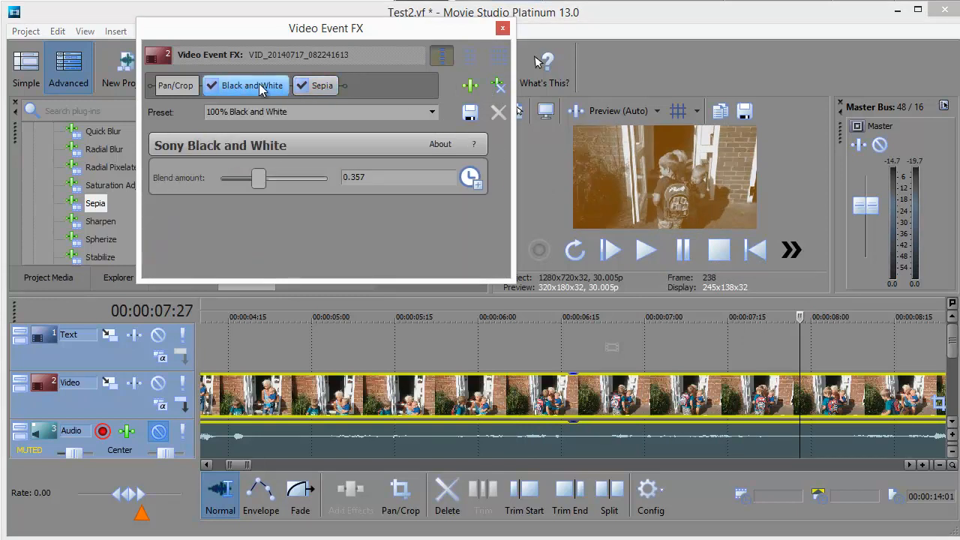
{"action": "left_click_drag", "start_coordinate": [260, 179], "coordinate": [331, 181]}
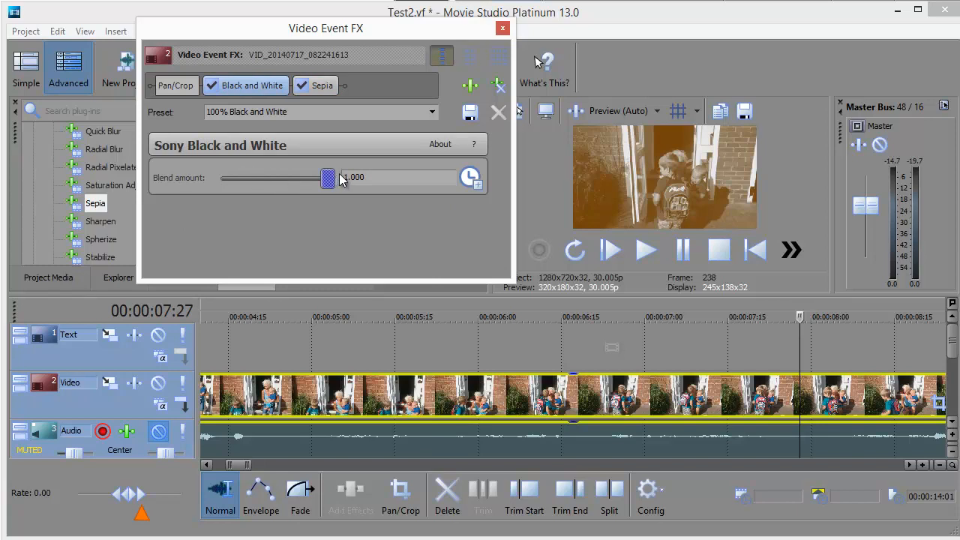
- Lower the Sepia effect's blending strength to 0.587 and close the effect settings
{"action": "left_click", "coordinate": [318, 91]}
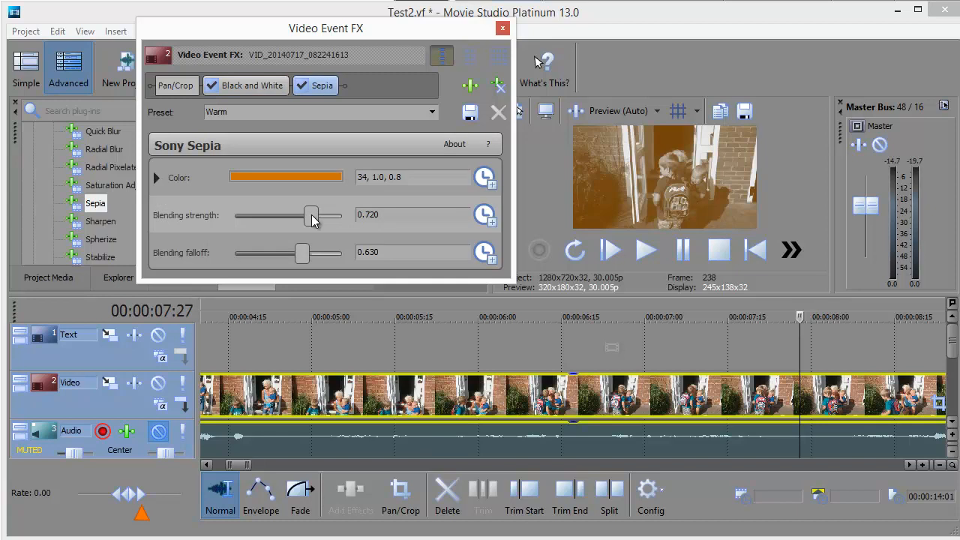
{"action": "left_click_drag", "start_coordinate": [314, 219], "coordinate": [304, 218]}
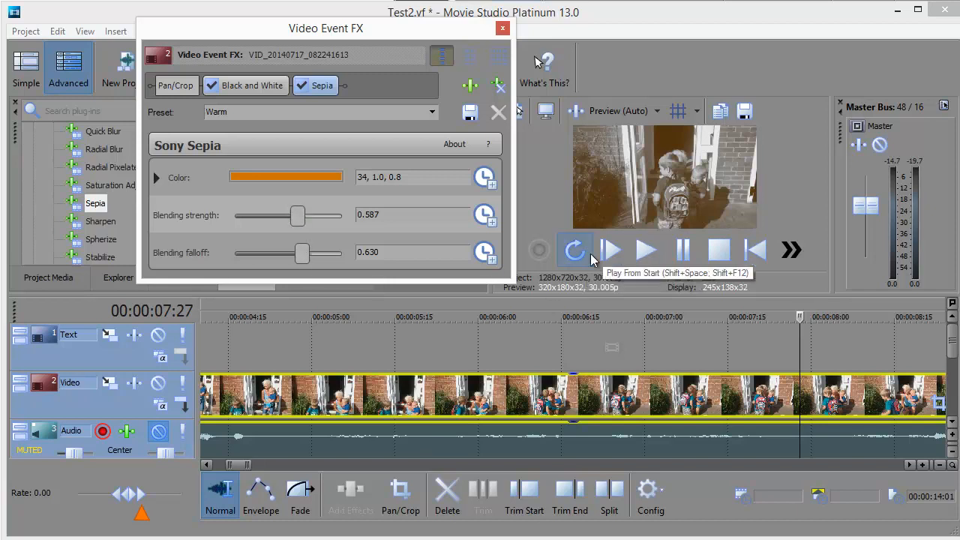
{"action": "left_click", "coordinate": [502, 29]}
- Play the movie from 00:00:07:27 past its end to preview the softened sepia look
{"action": "left_click", "coordinate": [646, 252]}
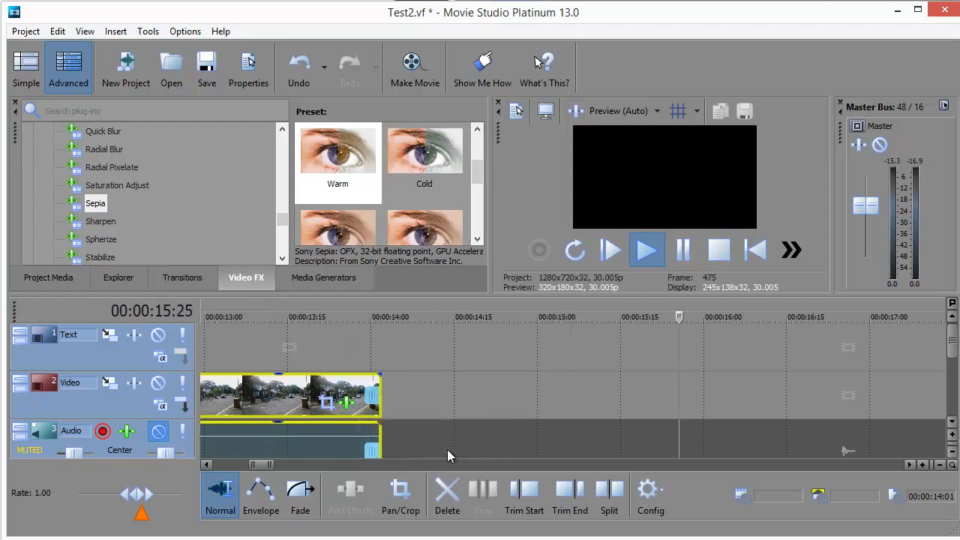
{"action": "key", "text": "space"}
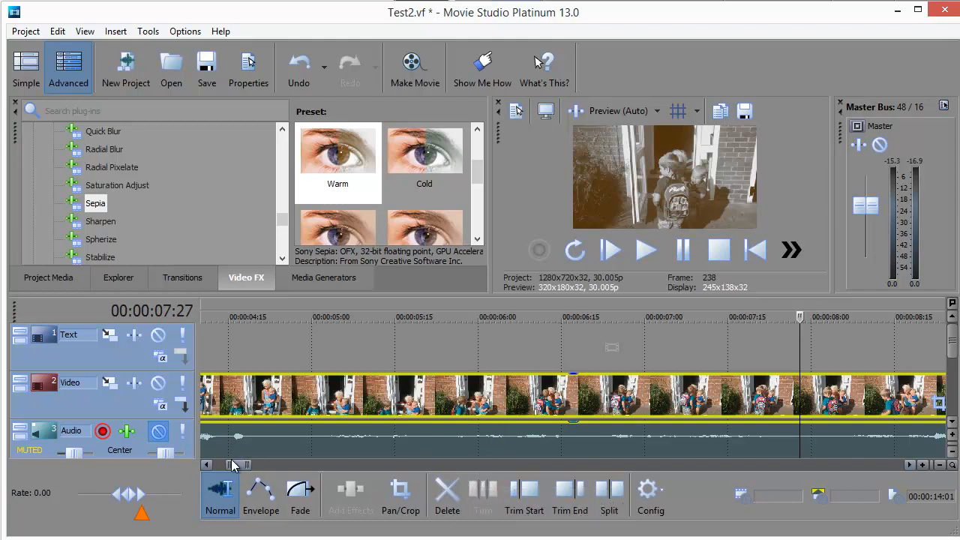
- Add a fade-out of about one second to the ends of the street clip, its audio and the music
{"action": "left_click_drag", "start_coordinate": [240, 469], "coordinate": [226, 469]}
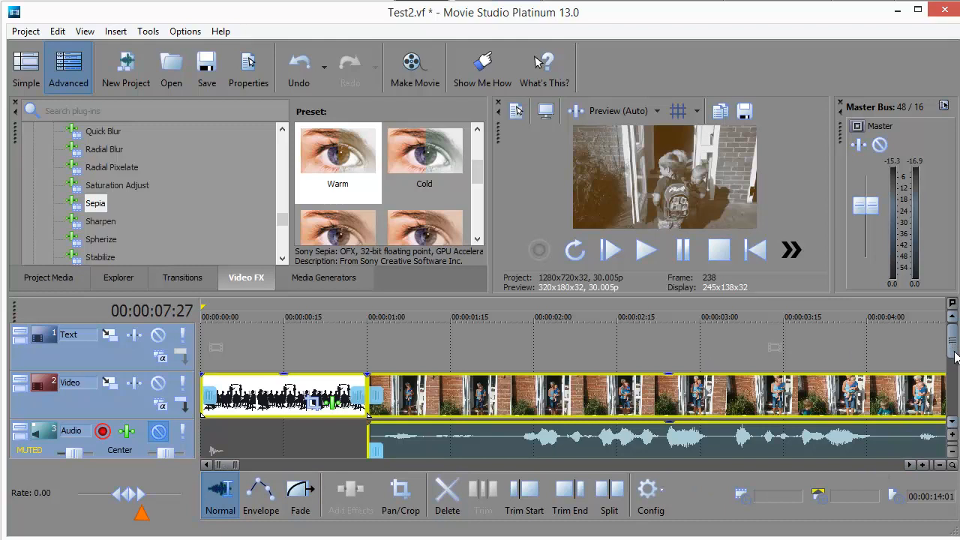
{"action": "left_click_drag", "start_coordinate": [955, 356], "coordinate": [956, 362]}
{"action": "left_click_drag", "start_coordinate": [222, 466], "coordinate": [255, 467]}
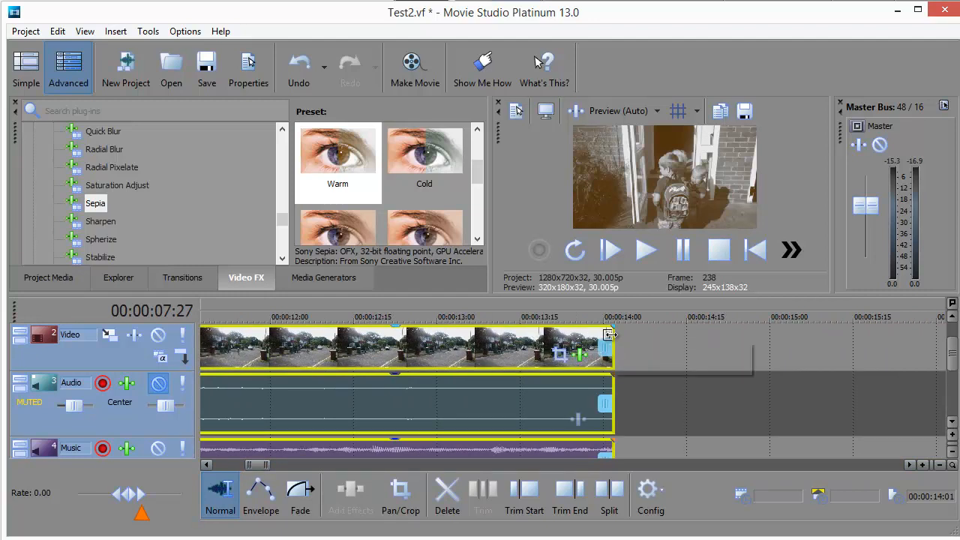
{"action": "left_click", "coordinate": [298, 498]}
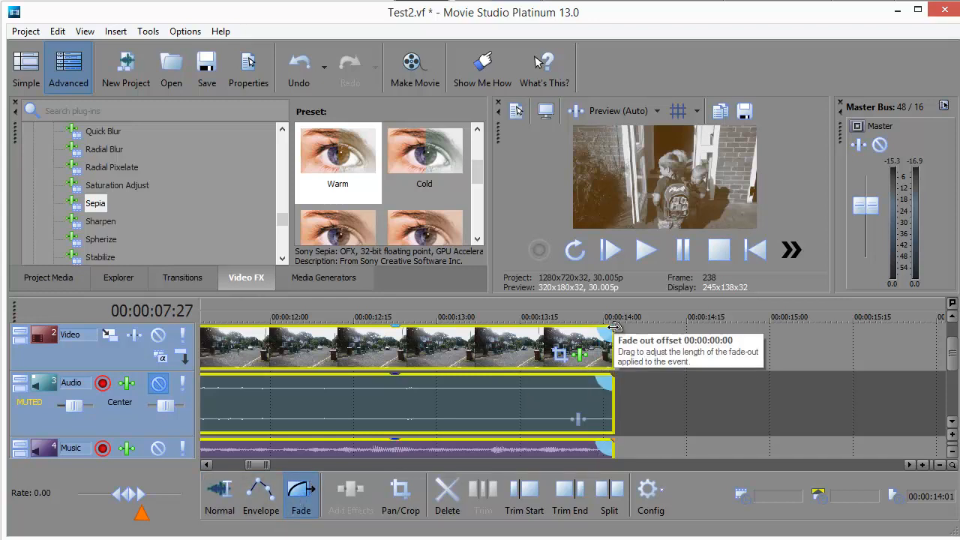
{"action": "left_click_drag", "start_coordinate": [612, 324], "coordinate": [444, 340]}
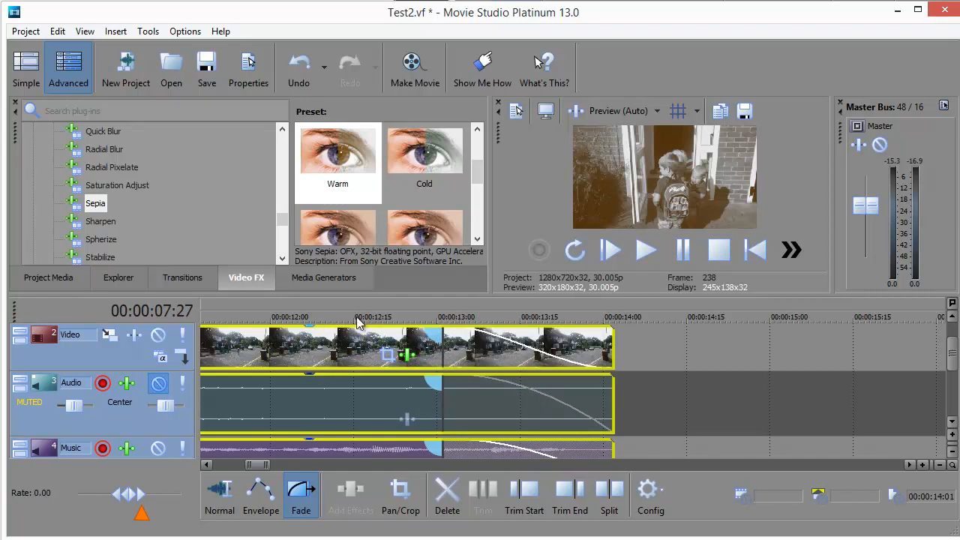
- Play the movie's ending from 00:00:12:08 to check the fade-out, and stop playback
{"action": "left_click", "coordinate": [322, 306]}
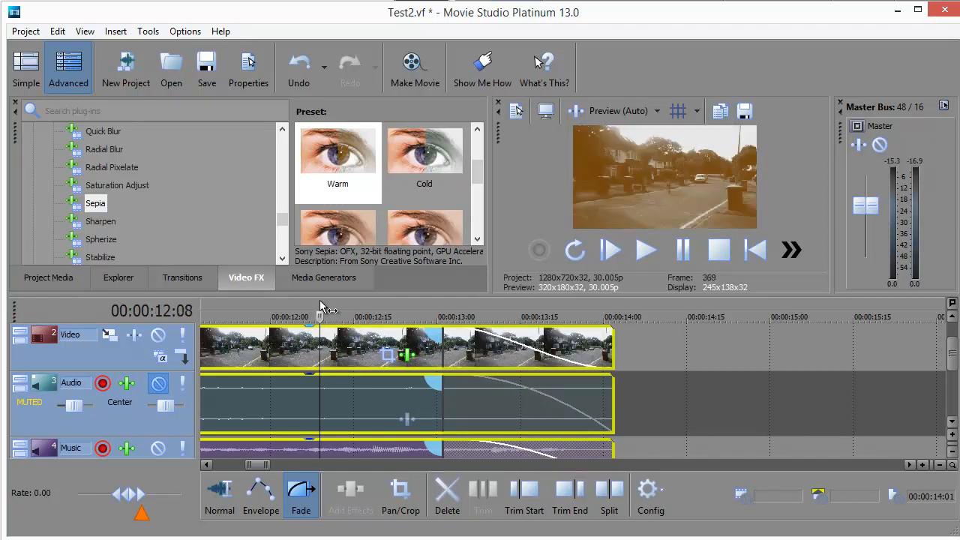
{"action": "left_click", "coordinate": [645, 251]}
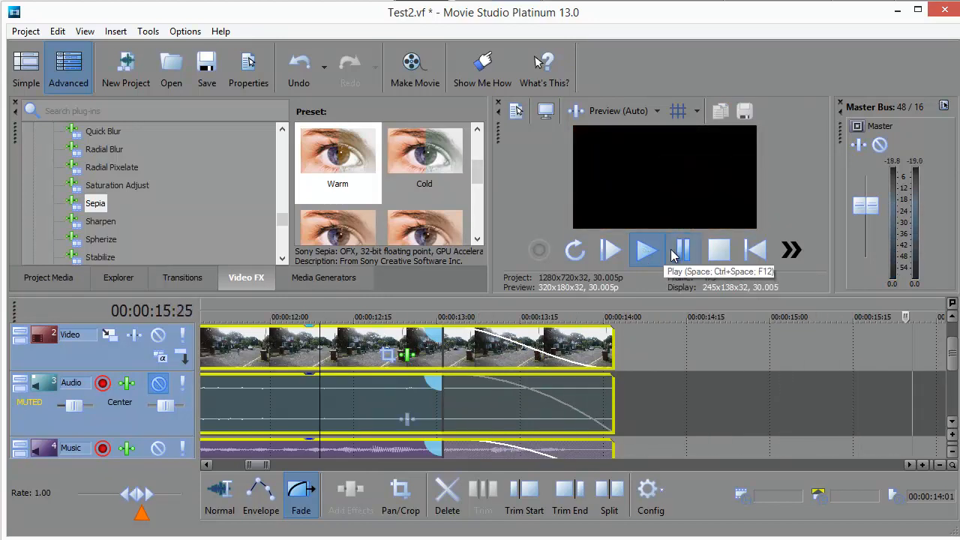
{"action": "left_click", "coordinate": [714, 252]}
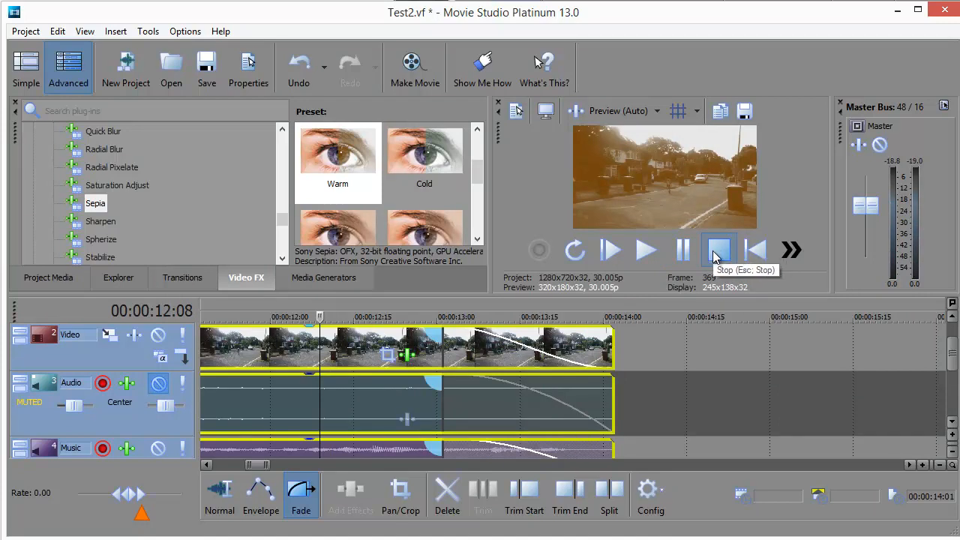
- Render the movie to the hard drive as an MP4 named Test2 in the Movie Studio Platinum 13.0 Projects folder
{"action": "left_click", "coordinate": [715, 255]}
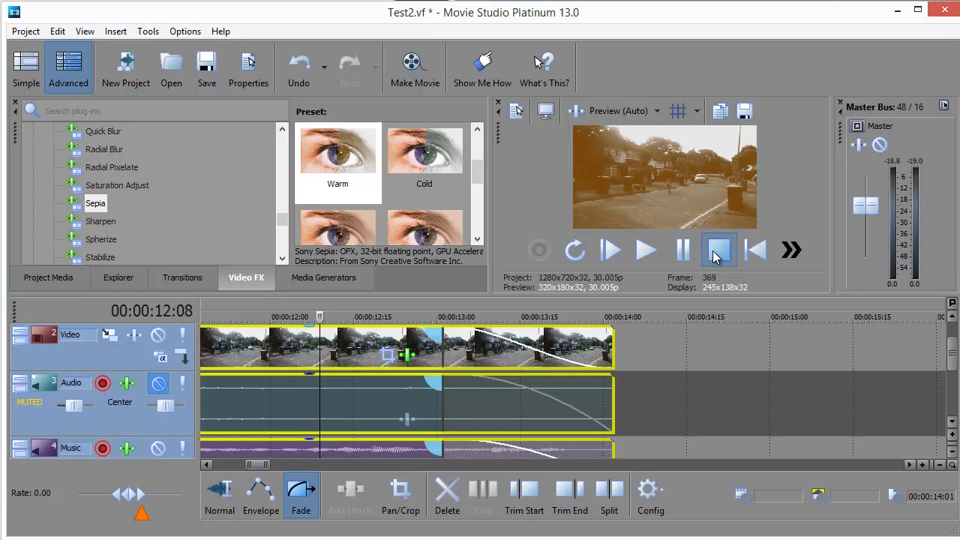
{"action": "left_click", "coordinate": [26, 34]}
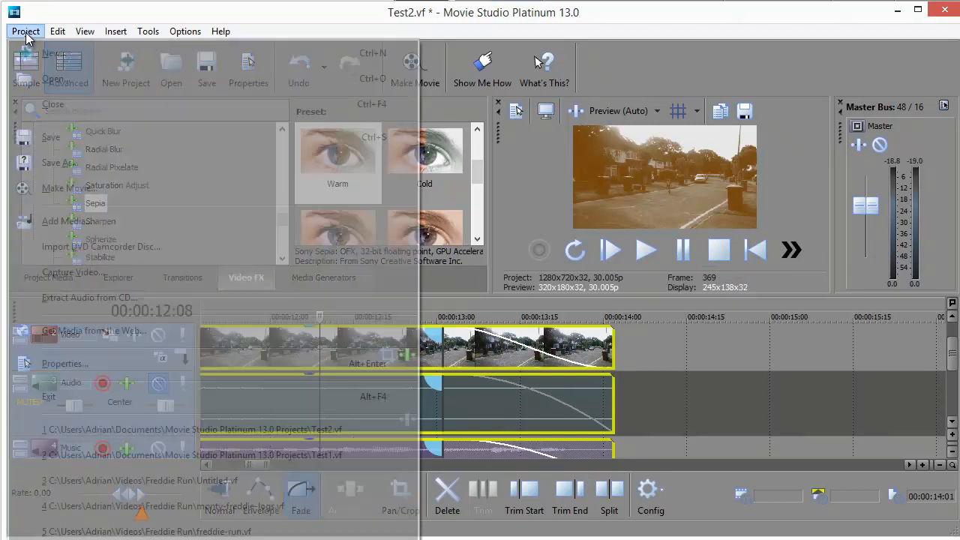
{"action": "left_click", "coordinate": [57, 190]}
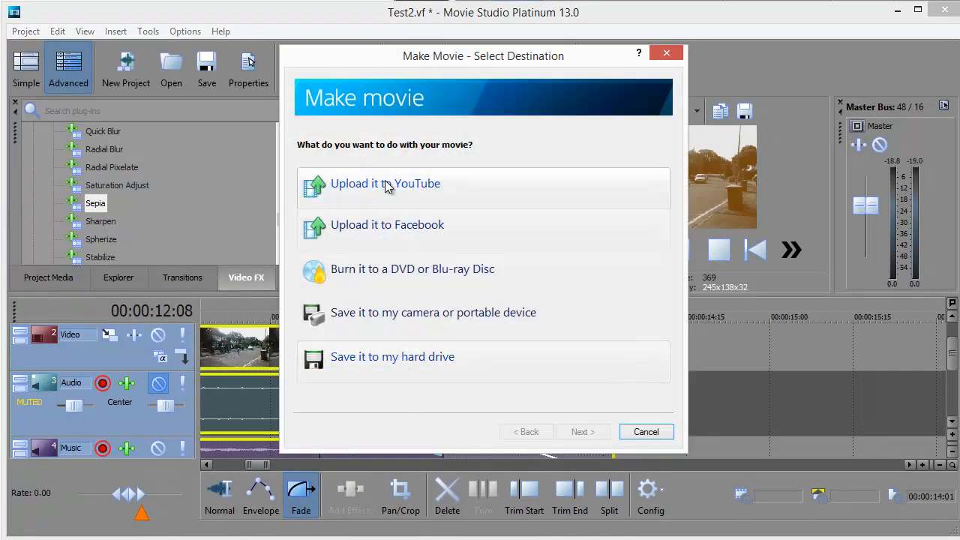
{"action": "left_click", "coordinate": [389, 358]}
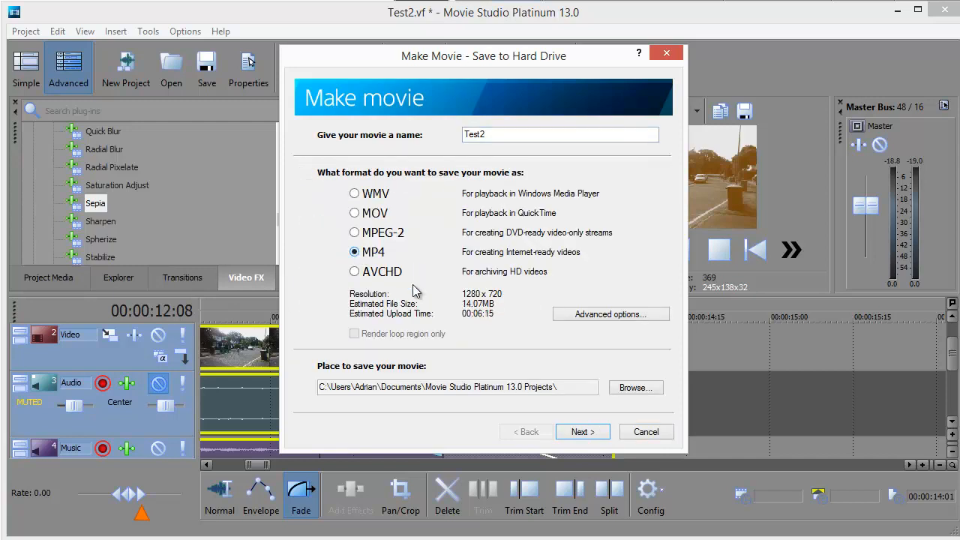
{"action": "left_click", "coordinate": [585, 431]}
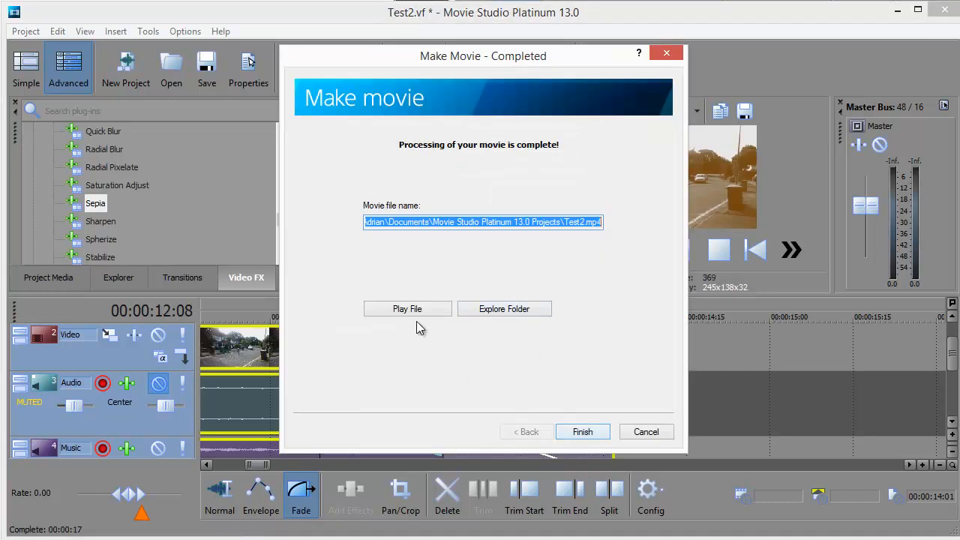
- Play the rendered Test2.mp4 to its end in the media player, and minimize the player
{"action": "left_click", "coordinate": [406, 309]}
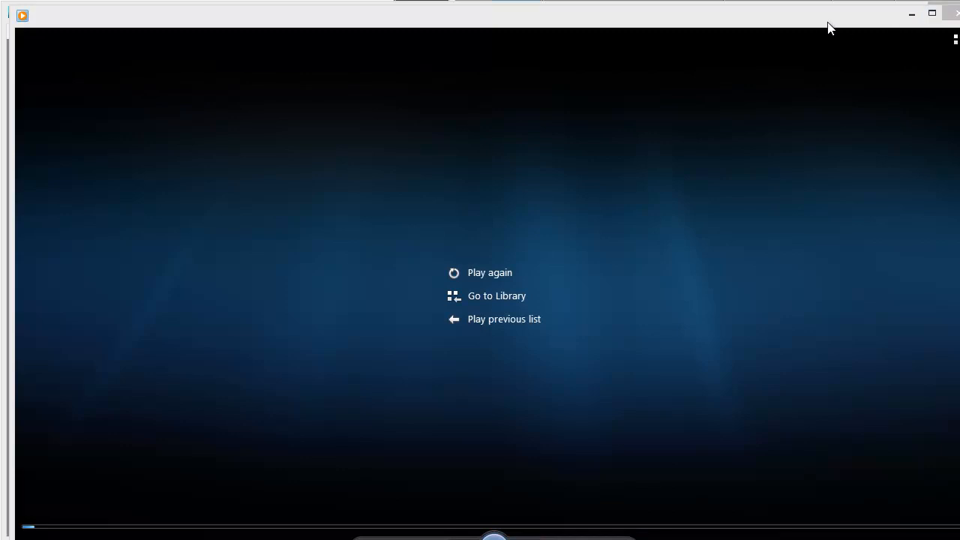
{"action": "left_click", "coordinate": [911, 21]}
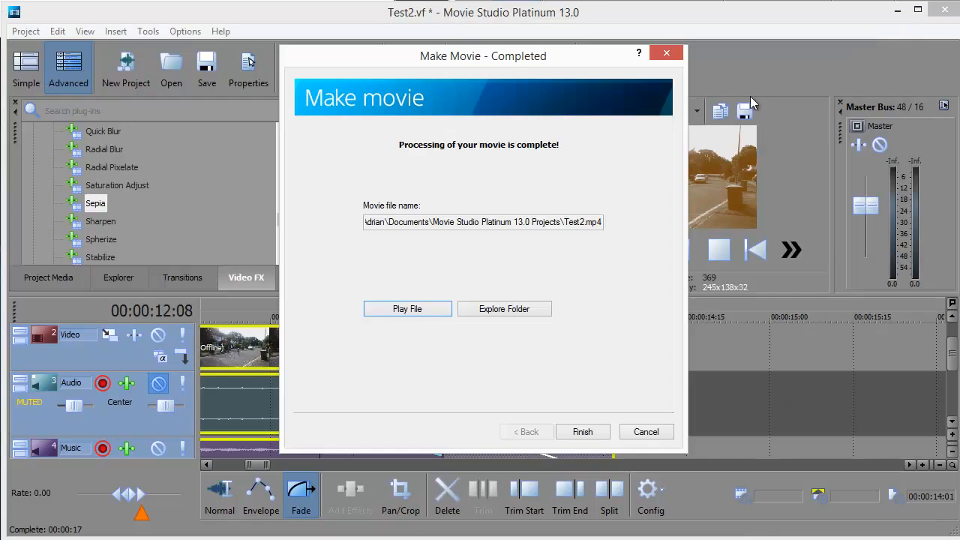